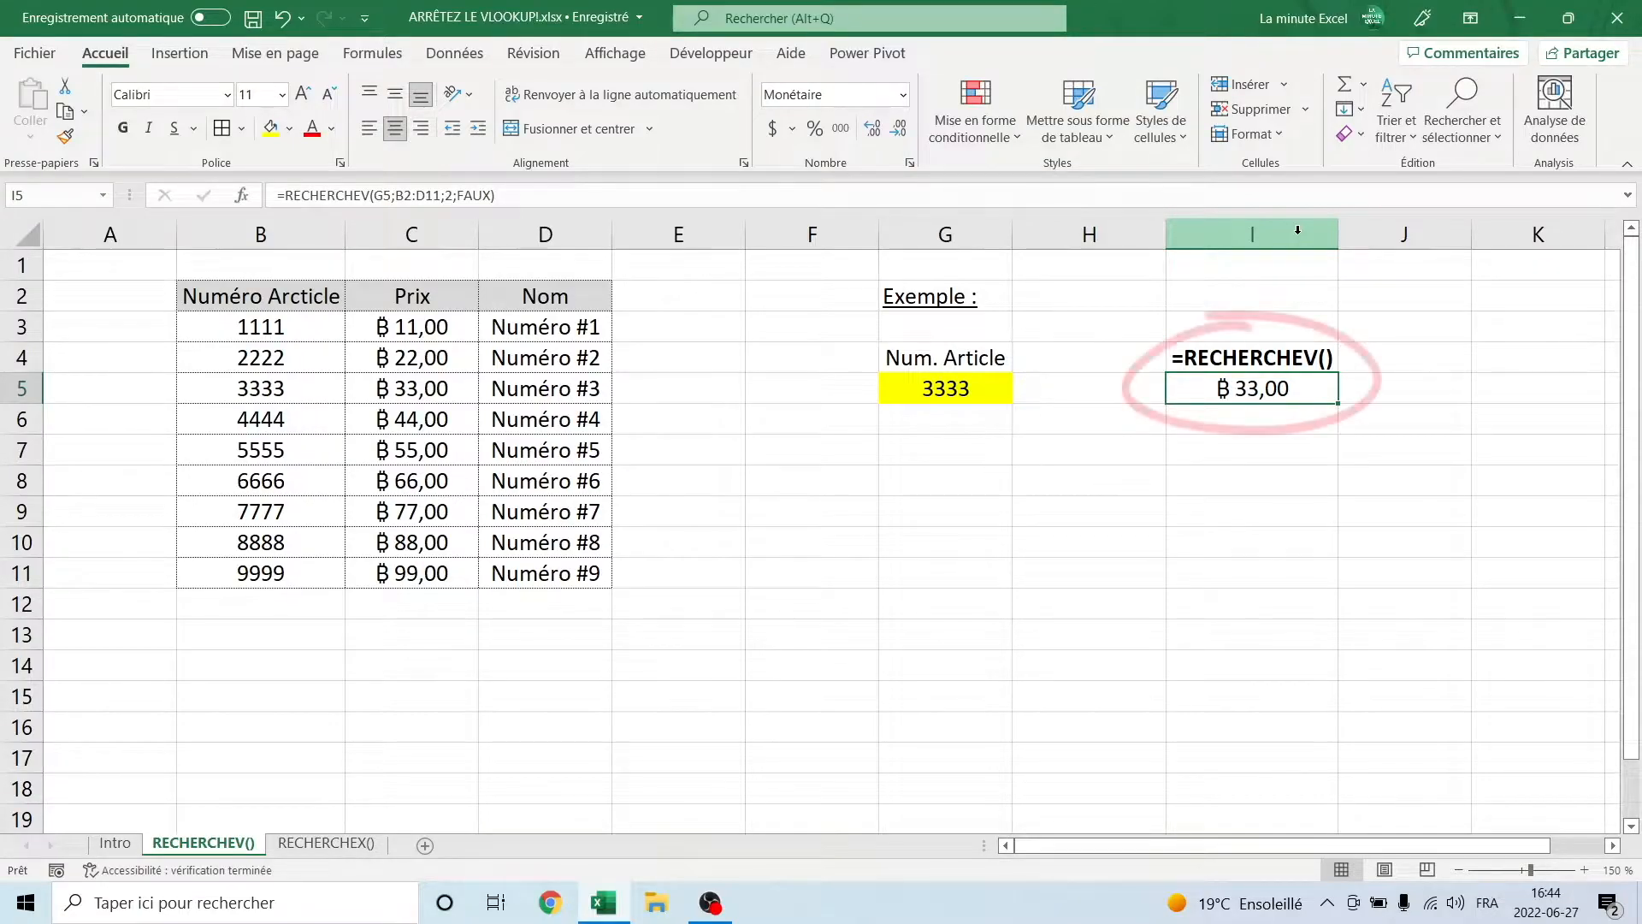
# Step: Set the example article number in G5 of the RECHERCHEV() sheet to 1111
pyautogui.click(920, 378)
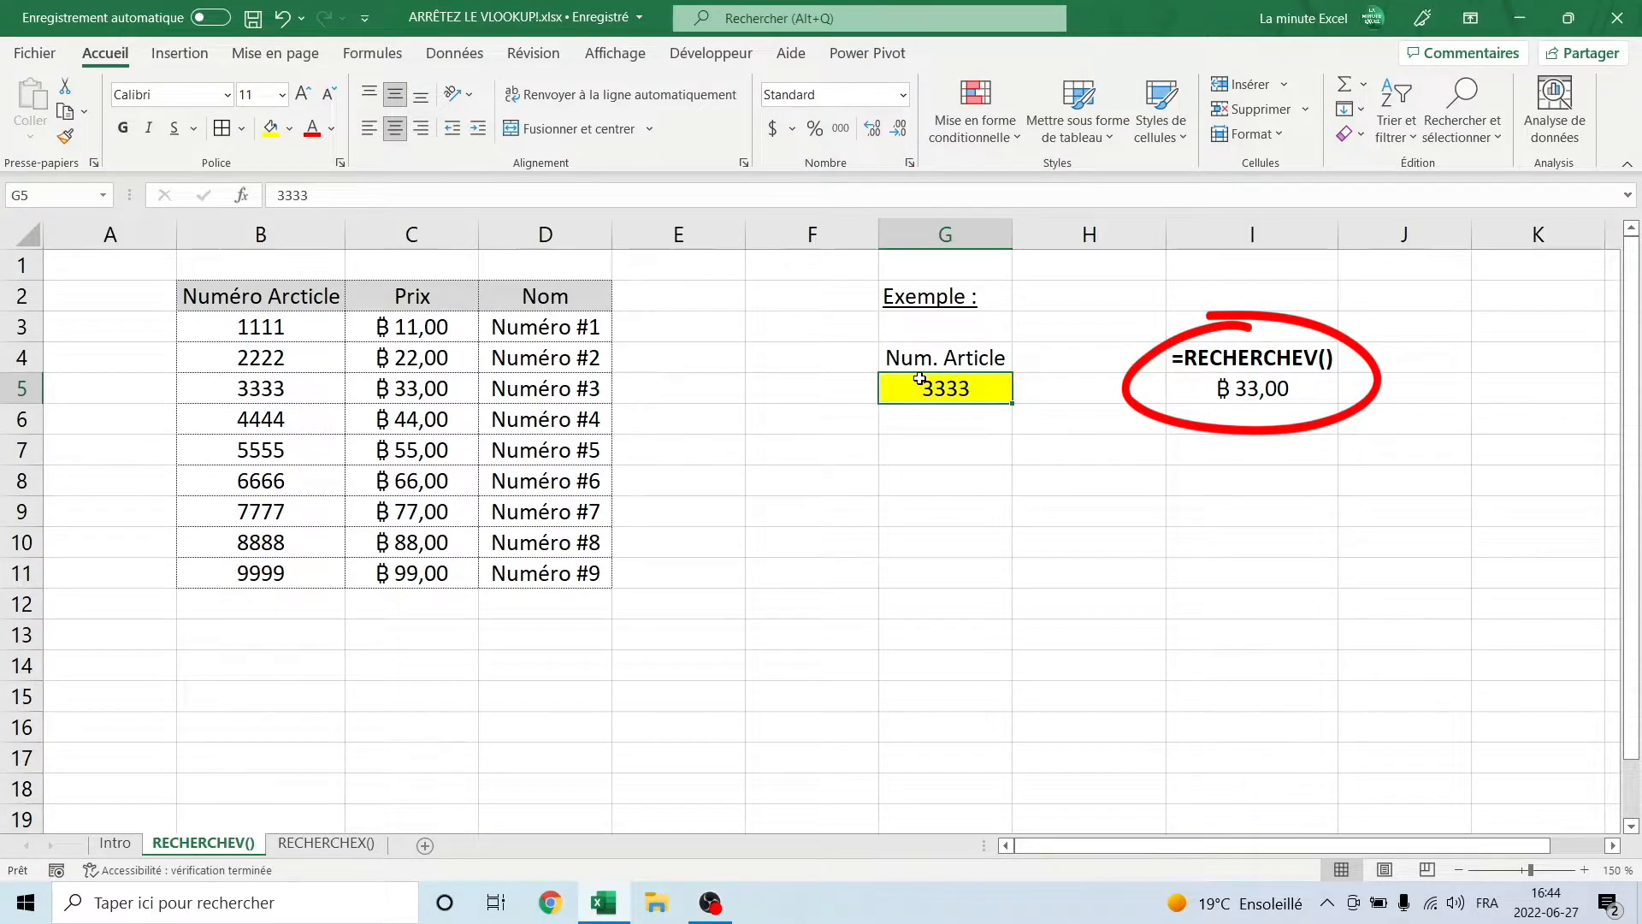
pyautogui.write('1111')
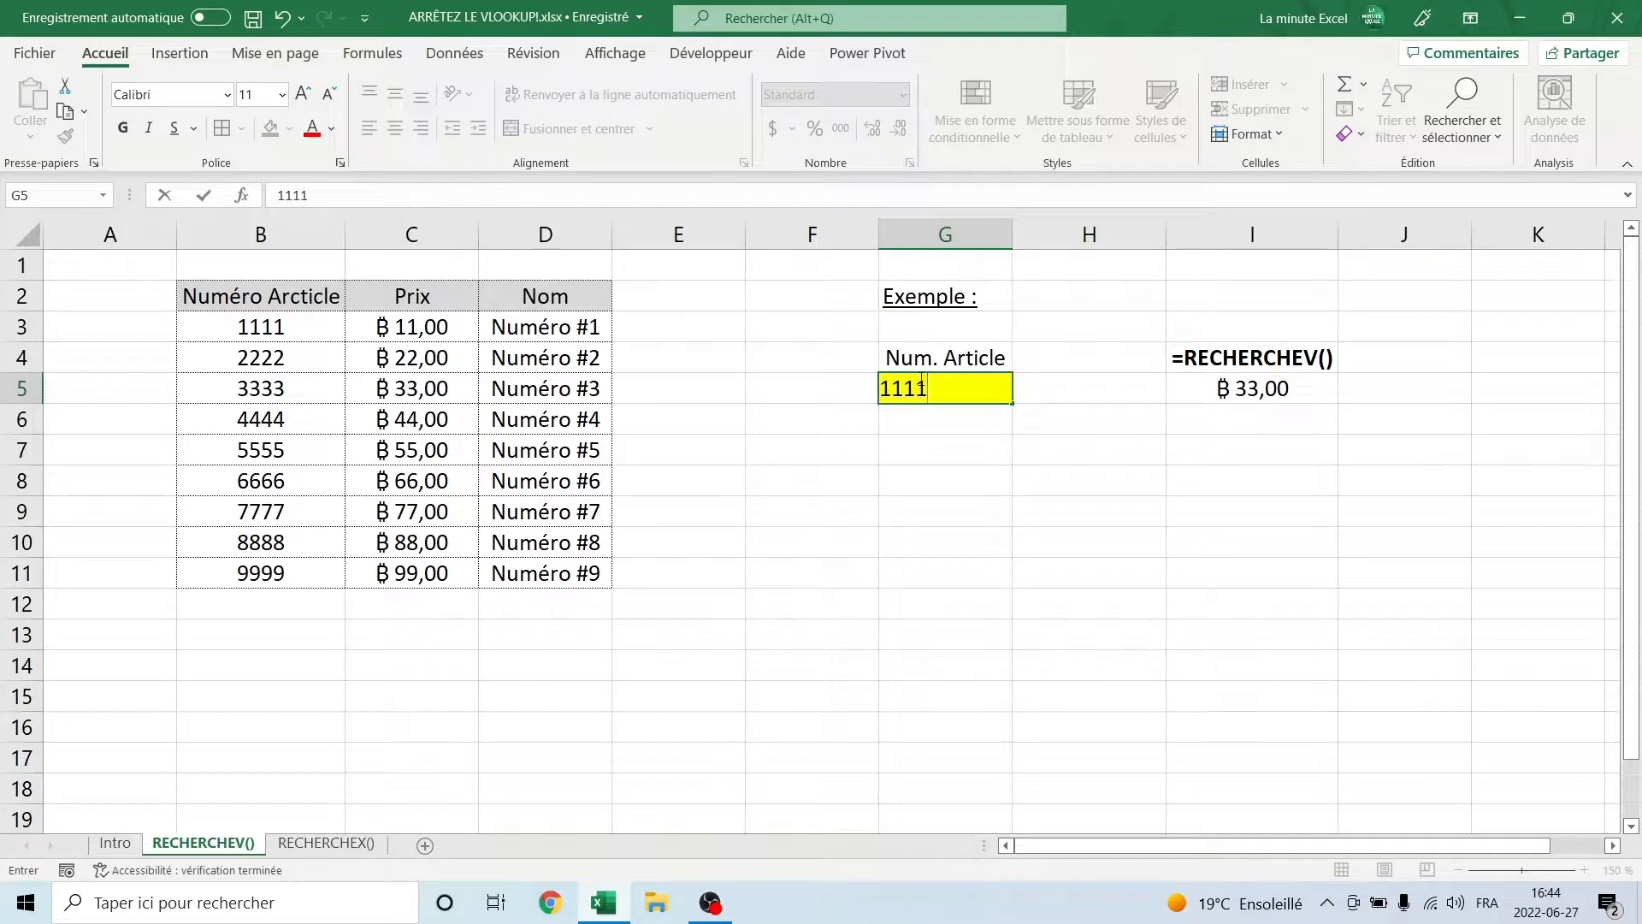
pyautogui.press('Return')
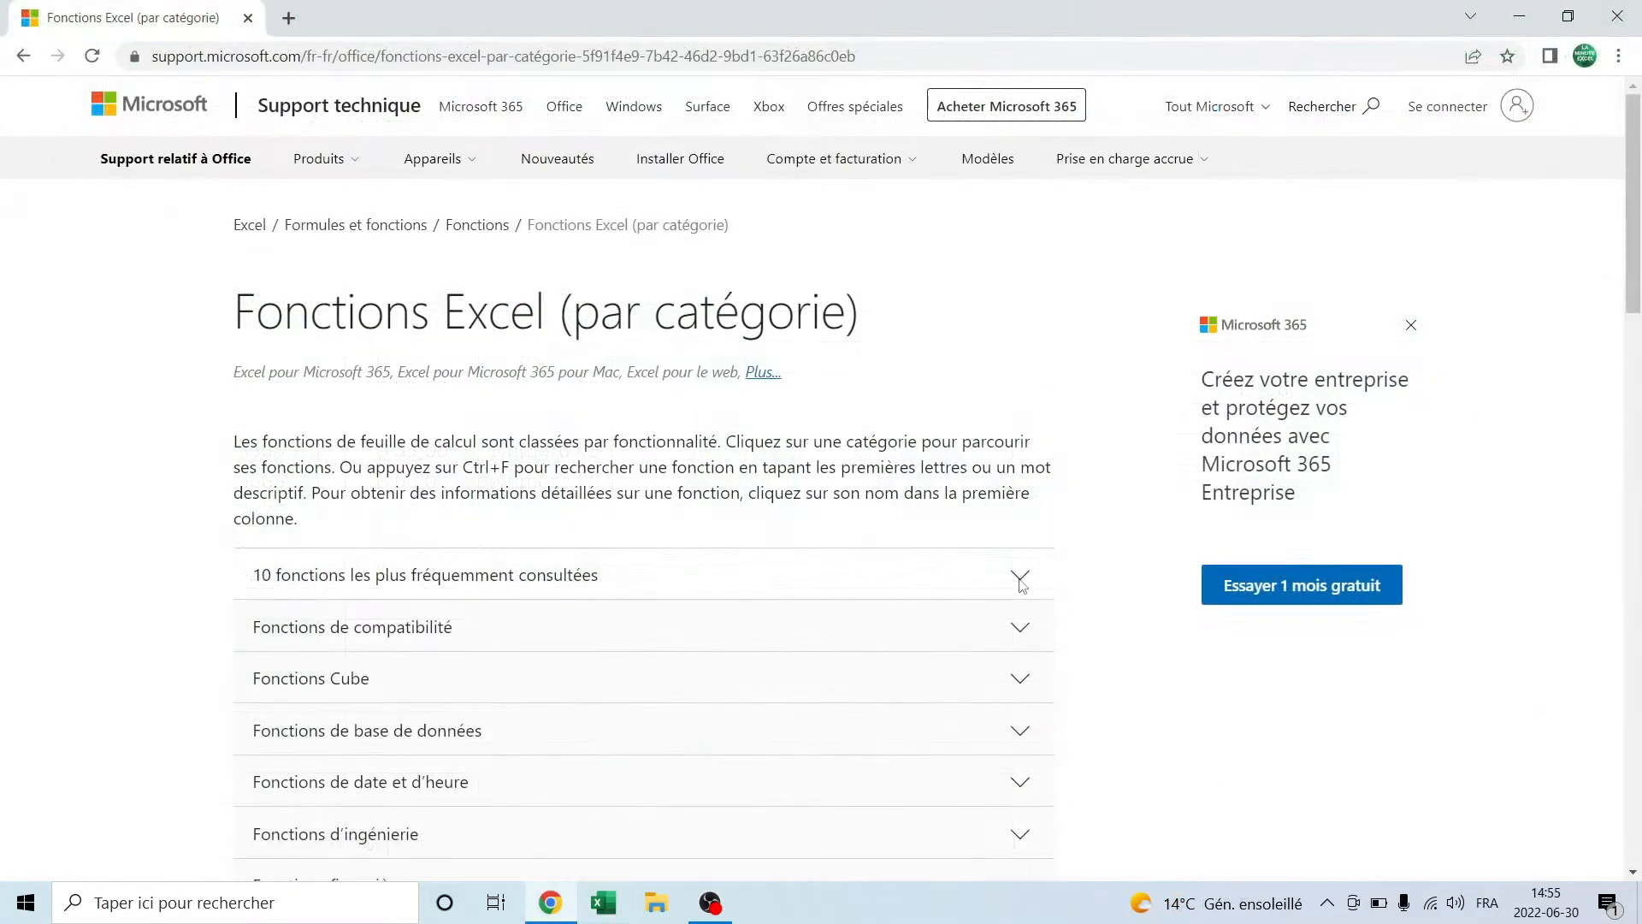
# Step: Expand the "10 fonctions les plus fréquemment consultées" category on the Microsoft support page in Chrome and look through its functions
pyautogui.click(1020, 581)
pyautogui.scroll(-3, 1020, 585)
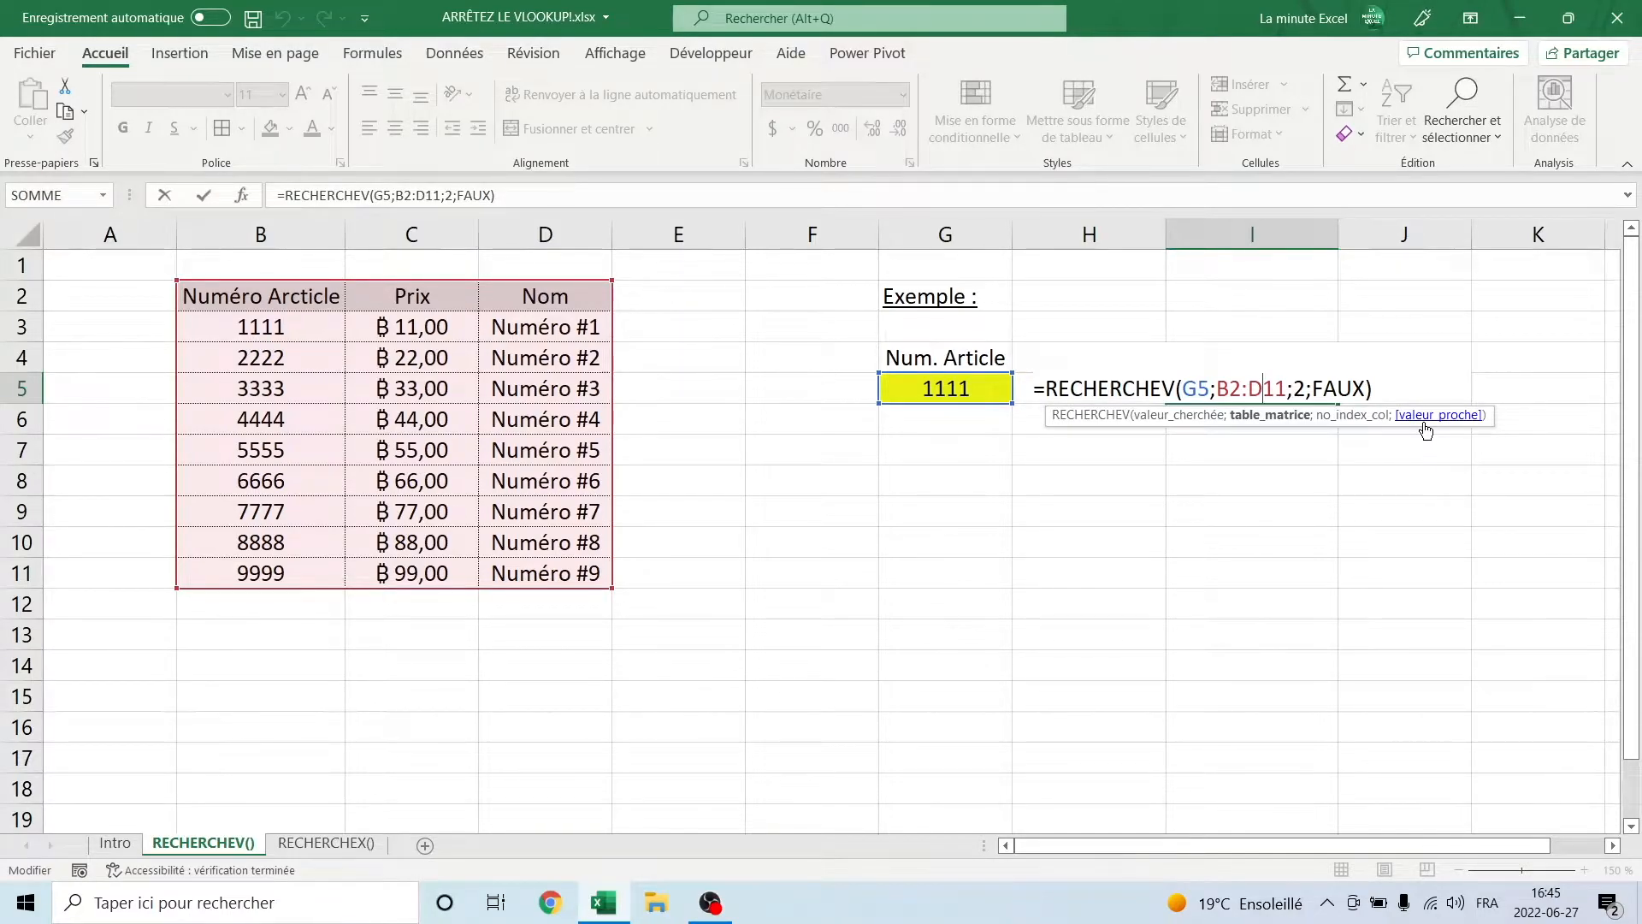
# Step: In Excel, clear the last argument of the RECHERCHEV formula in I5 and re-enter FAUX for an exact match
pyautogui.press('BackSpace')
pyautogui.press('BackSpace')
pyautogui.press('BackSpace')
pyautogui.press('BackSpace')
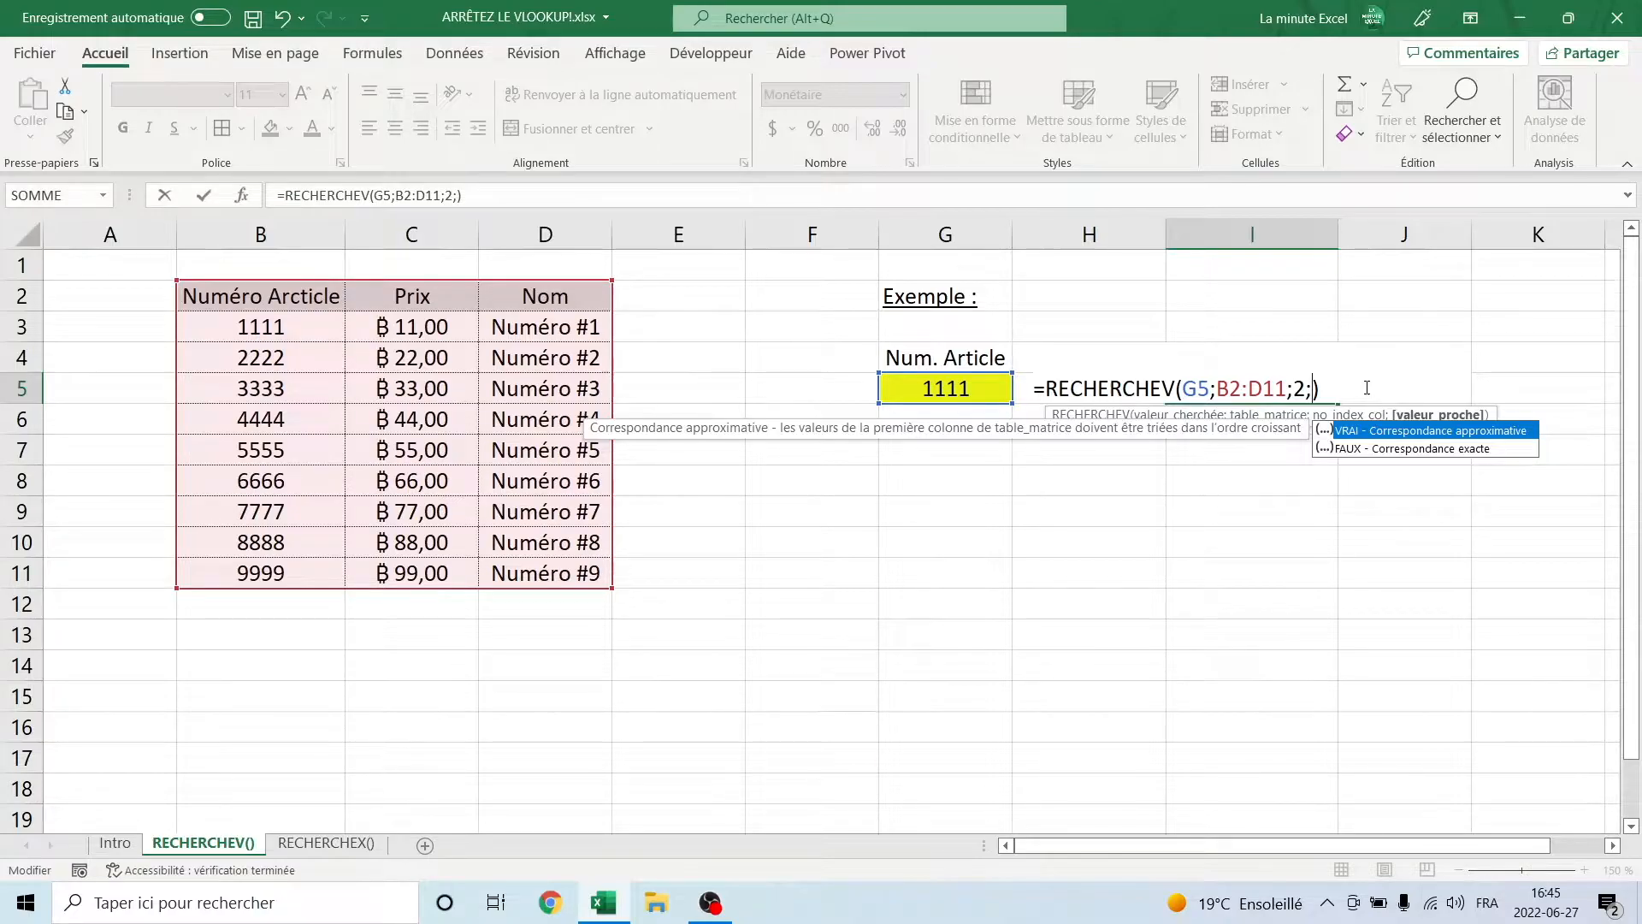
pyautogui.write('FAUX')
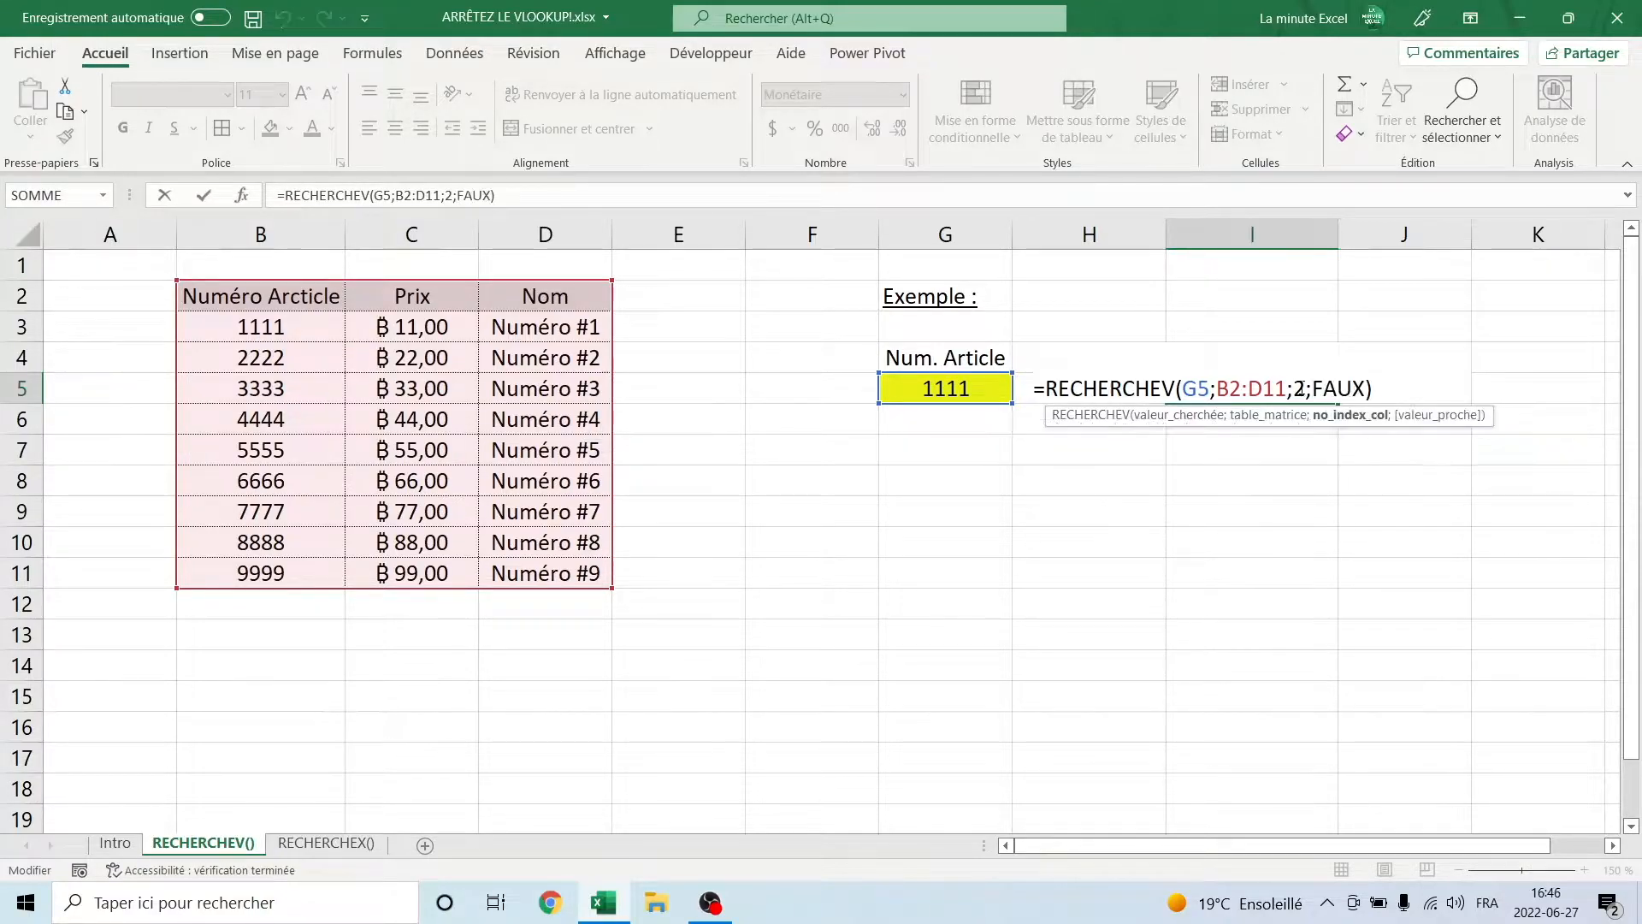
# Step: Examine the column index argument of the RECHERCHEV formula in I5 and the Prix column it refers to
pyautogui.click(1303, 389)
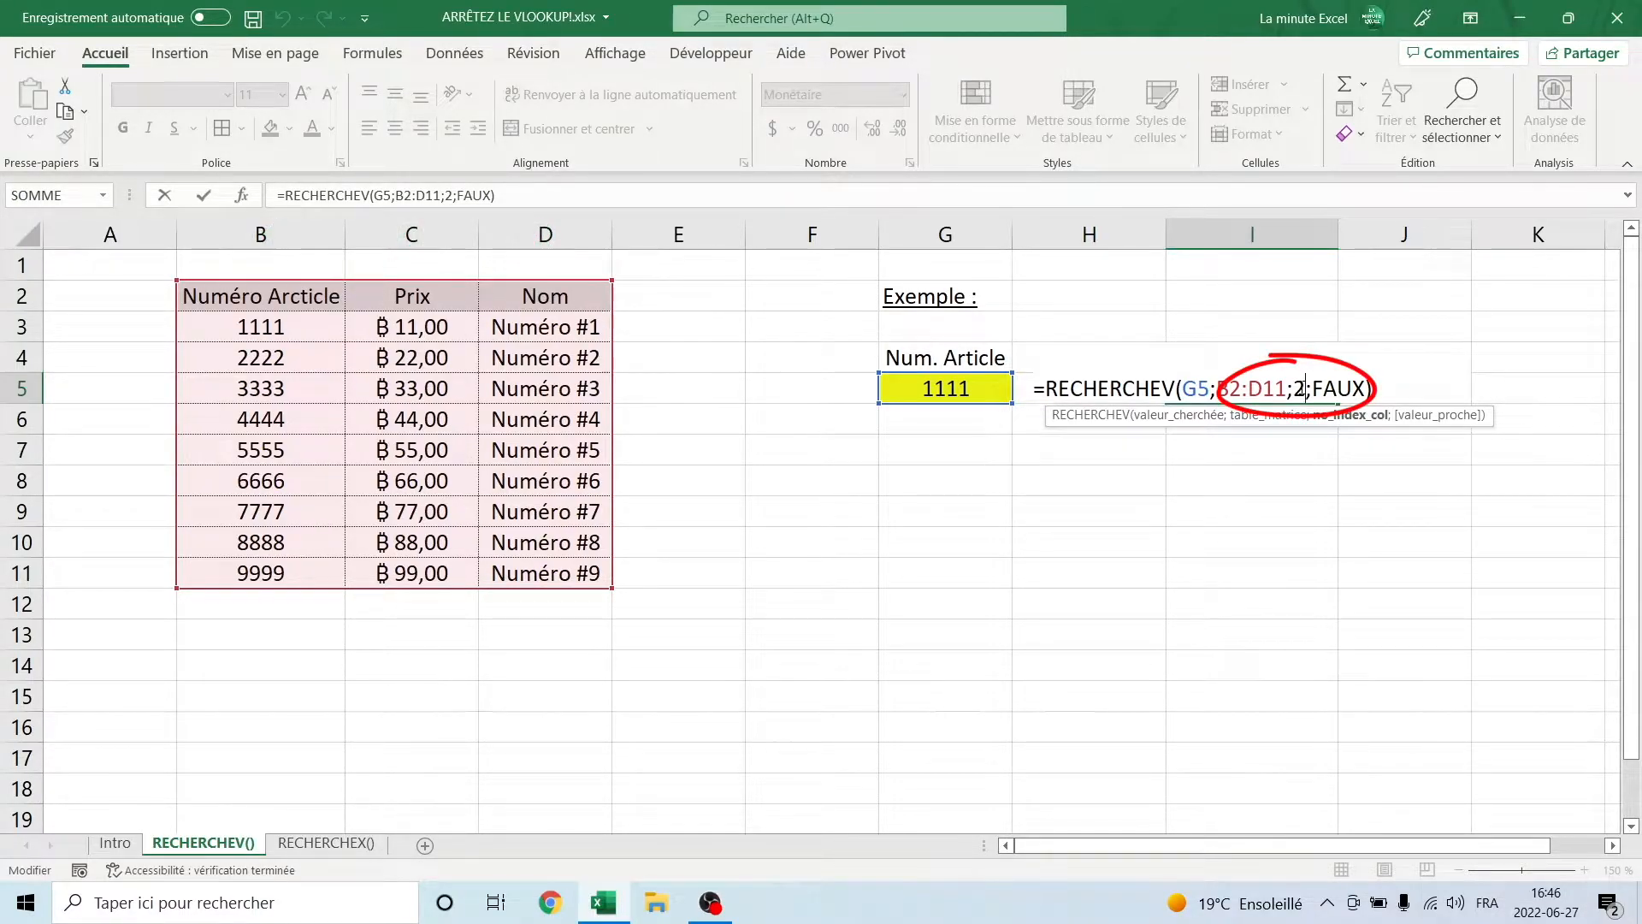
pyautogui.click(399, 237)
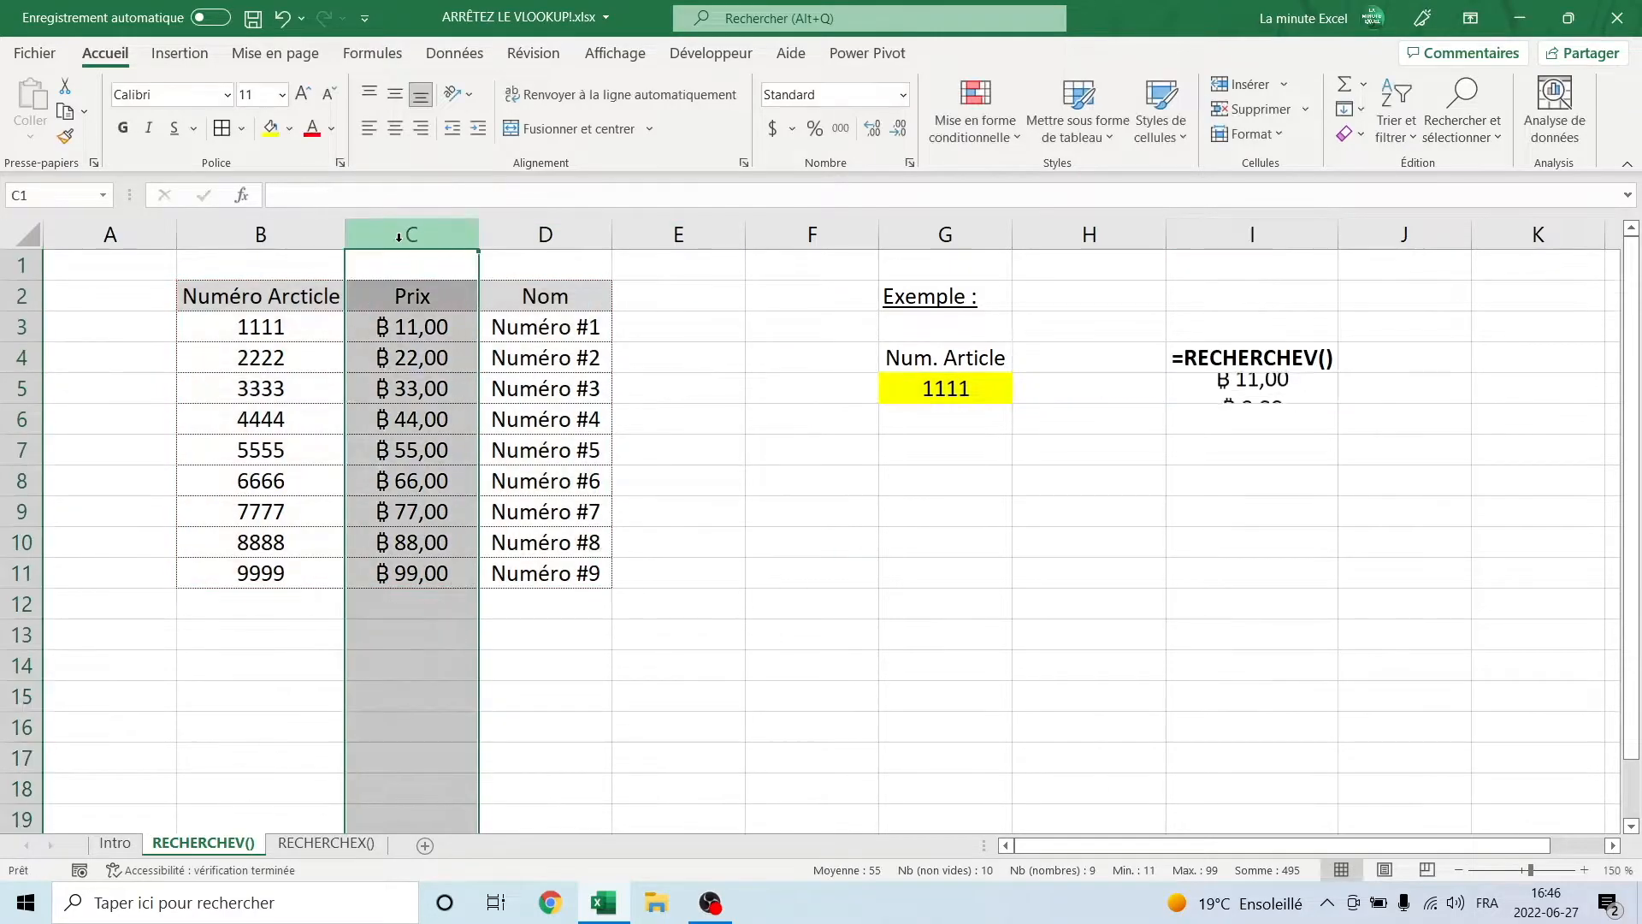
pyautogui.doubleClick(1253, 390)
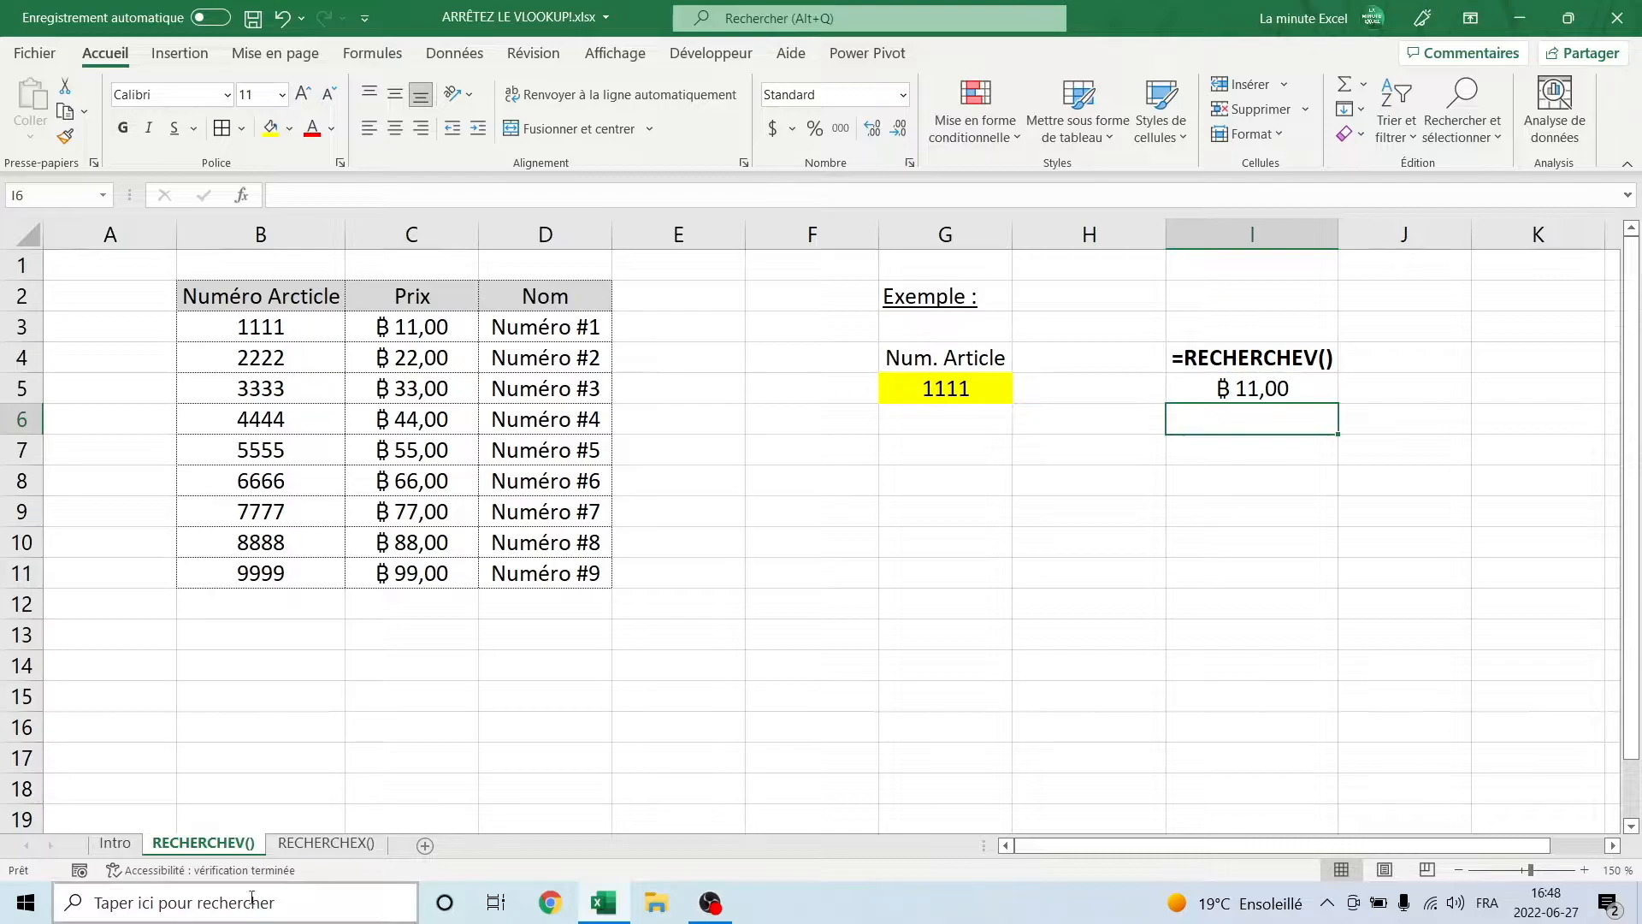
# Step: On the RECHERCHEX() sheet, start a RECHERCHEX formula in I5 with the article number in G5 as lookup value
pyautogui.click(331, 843)
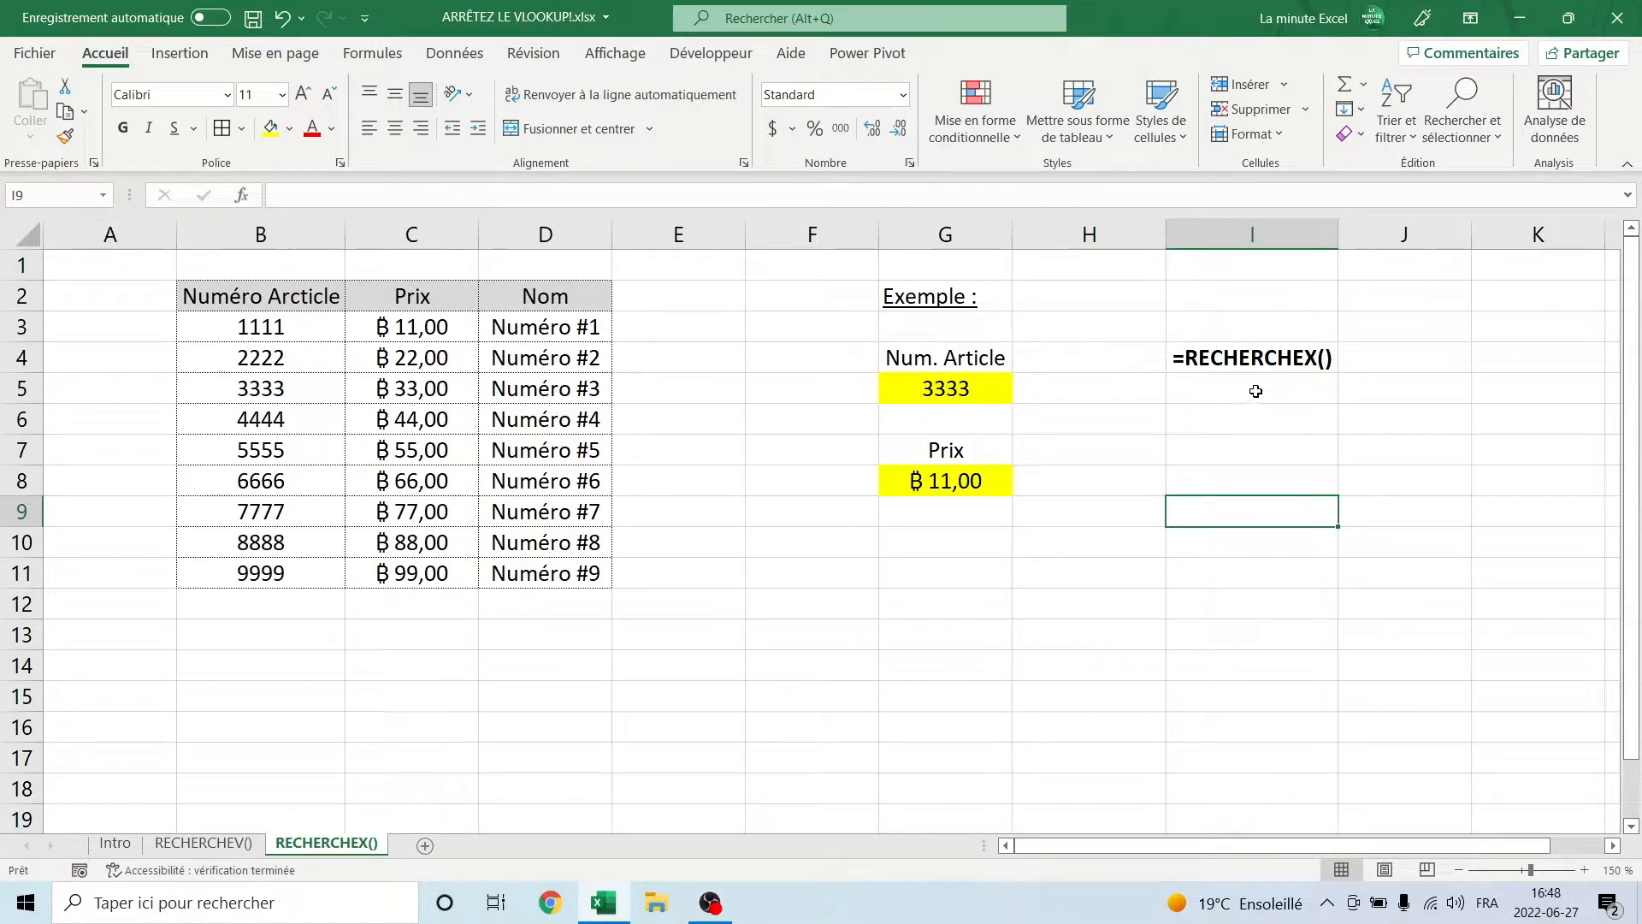
pyautogui.click(1254, 389)
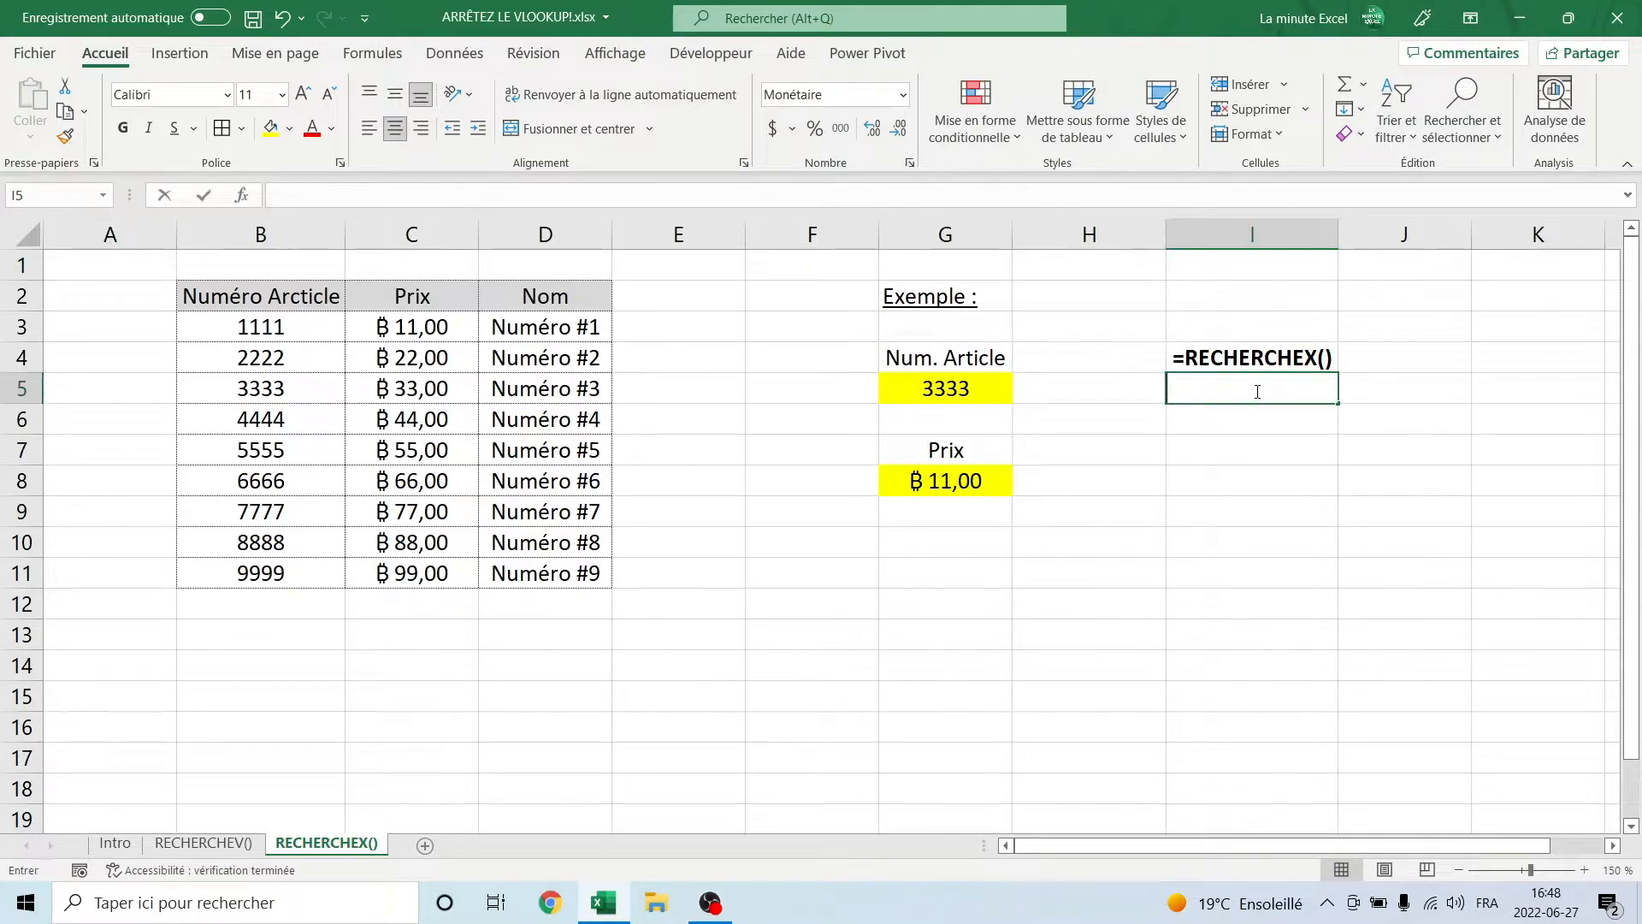
pyautogui.write('=')
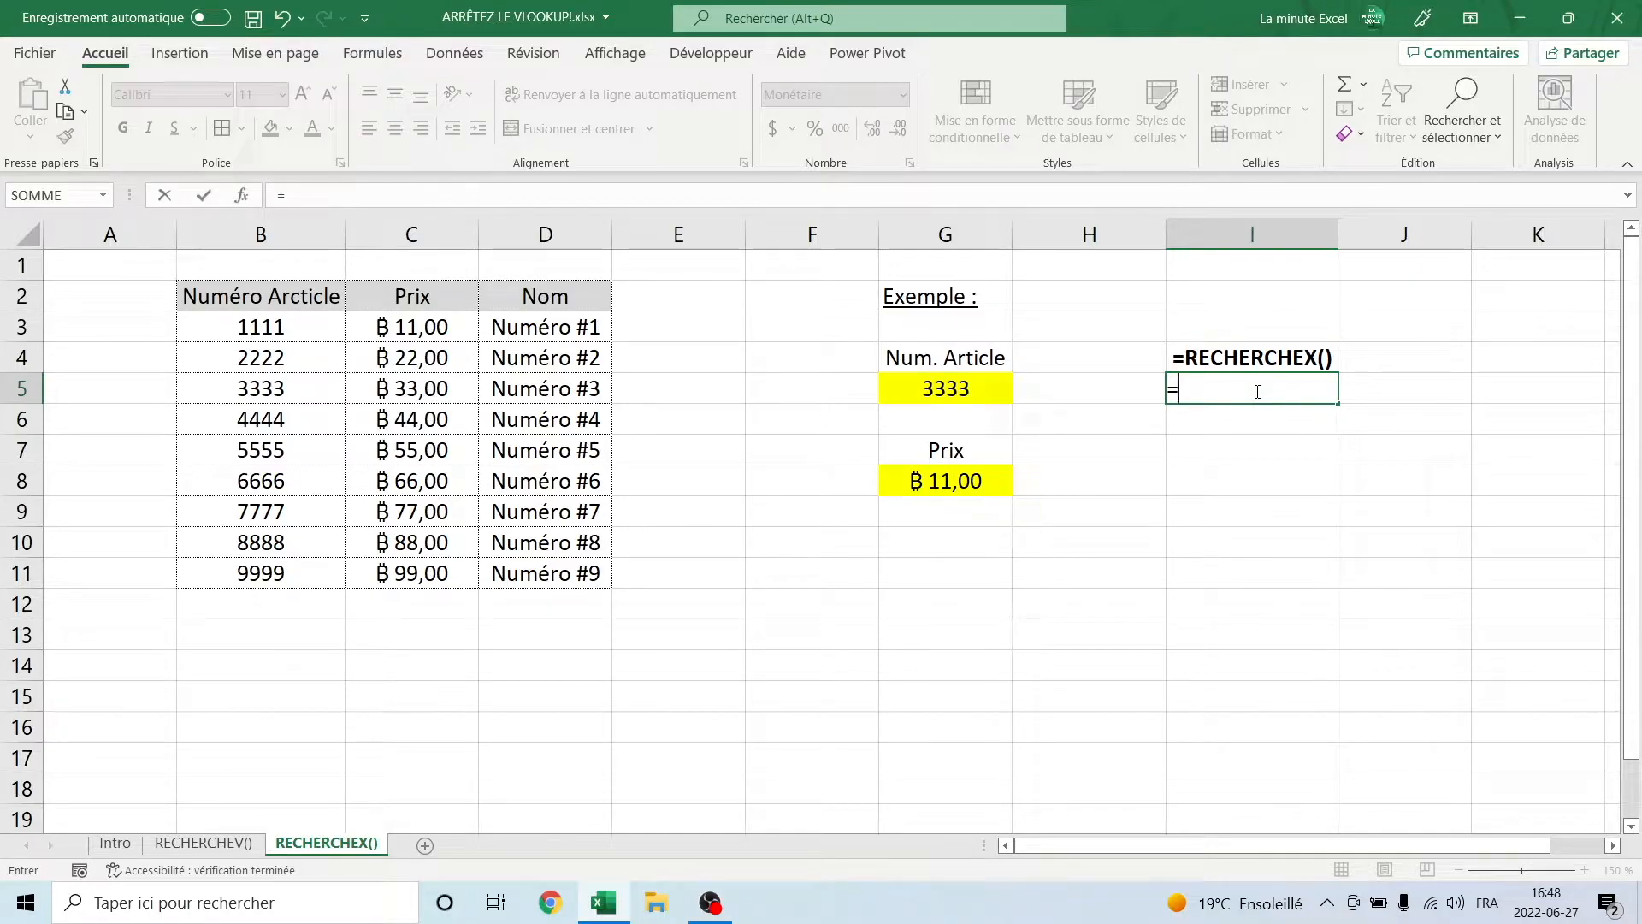
pyautogui.write('reche')
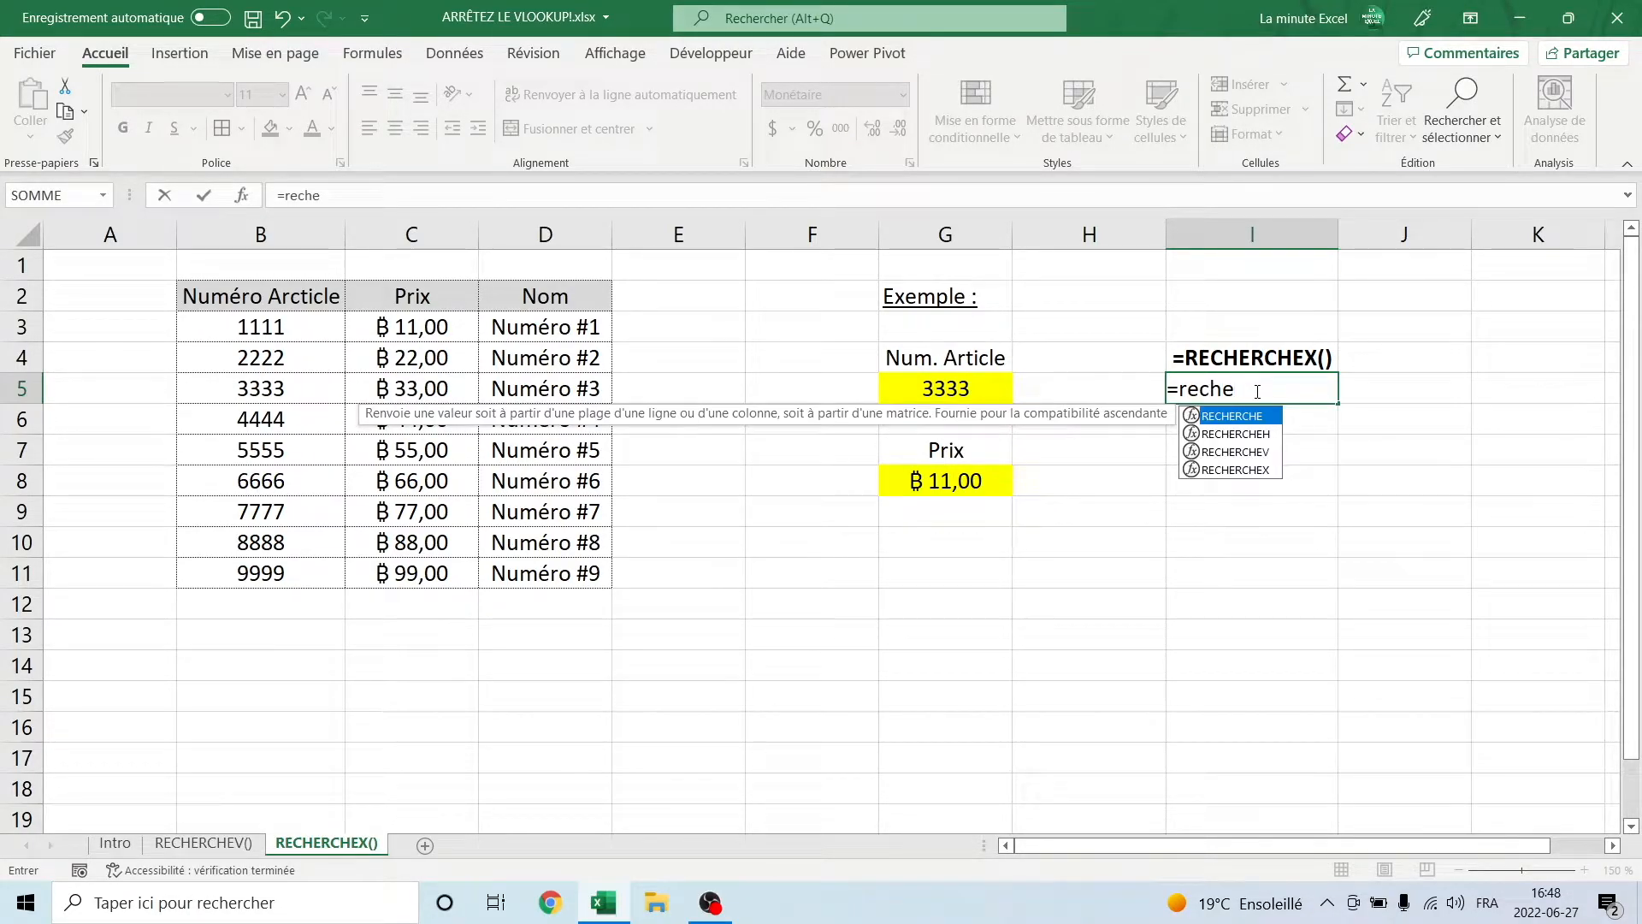
pyautogui.doubleClick(1244, 466)
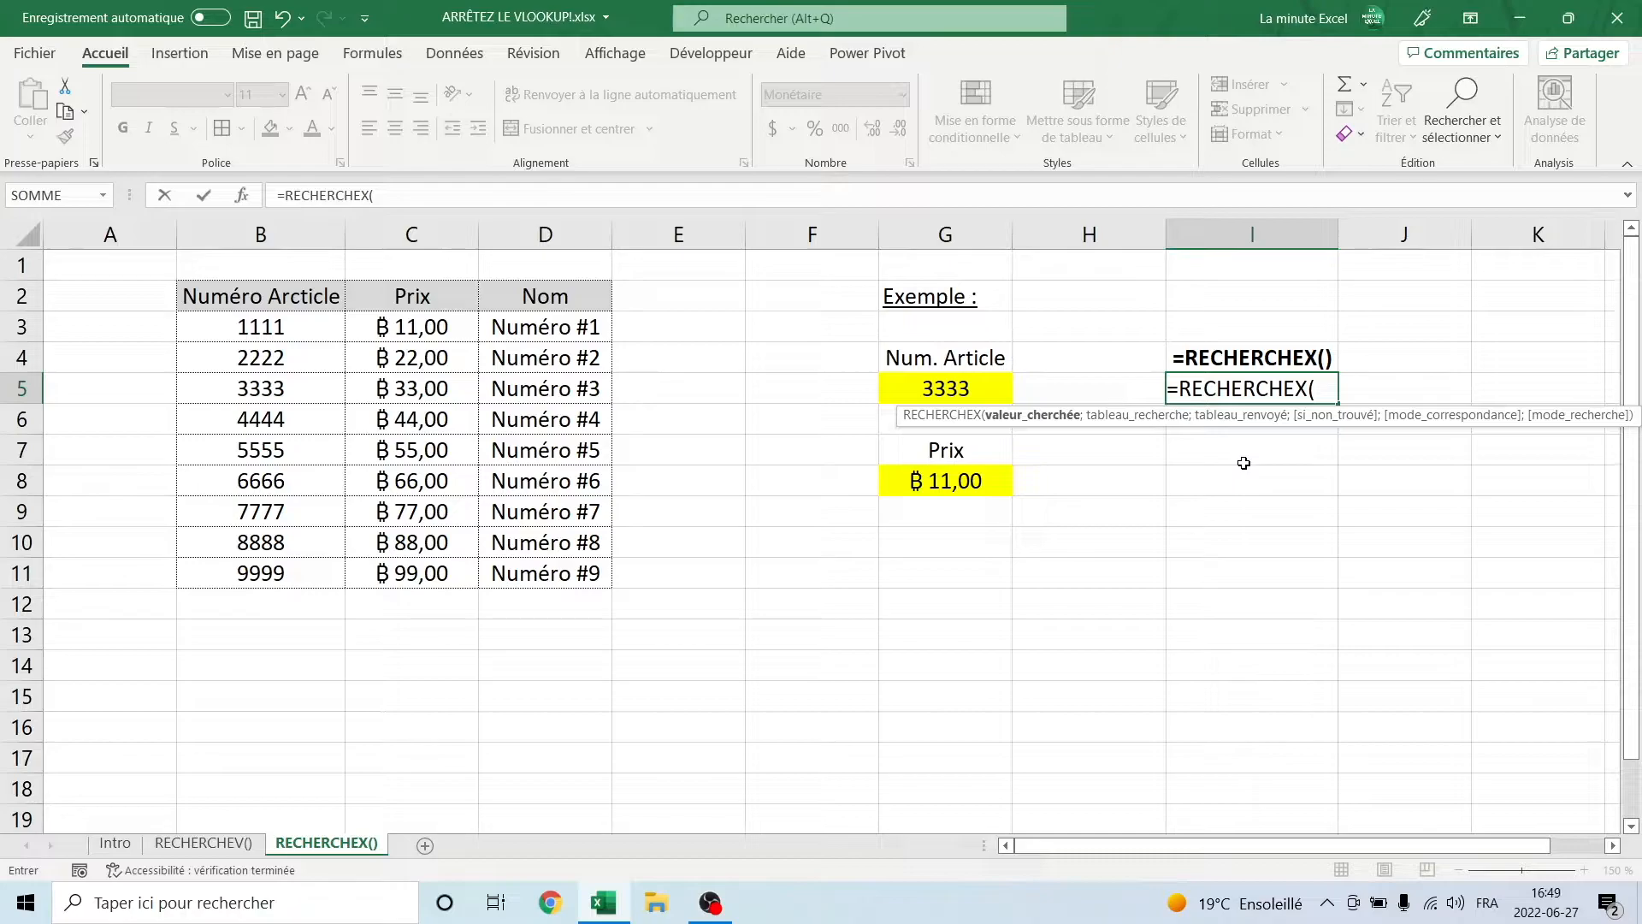
pyautogui.click(931, 392)
pyautogui.write(';')
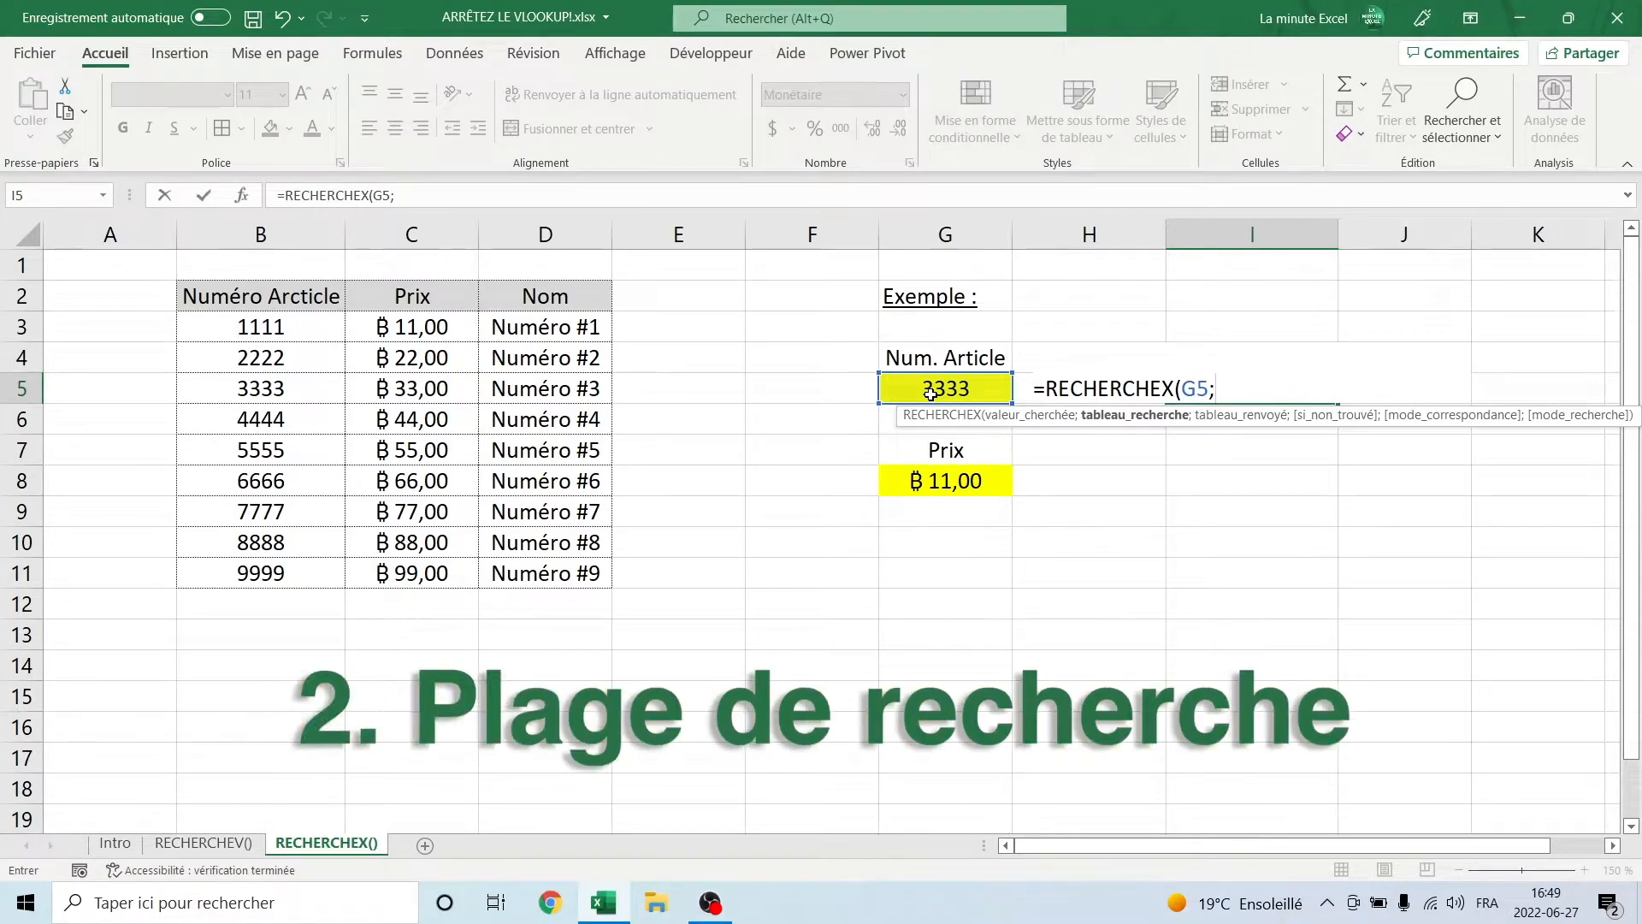
# Step: Complete the I5 formula with B2:B11 as the lookup range and C2:C11 as the return range
pyautogui.click(281, 300)
pyautogui.moveTo(281, 300); pyautogui.dragTo(261, 568)
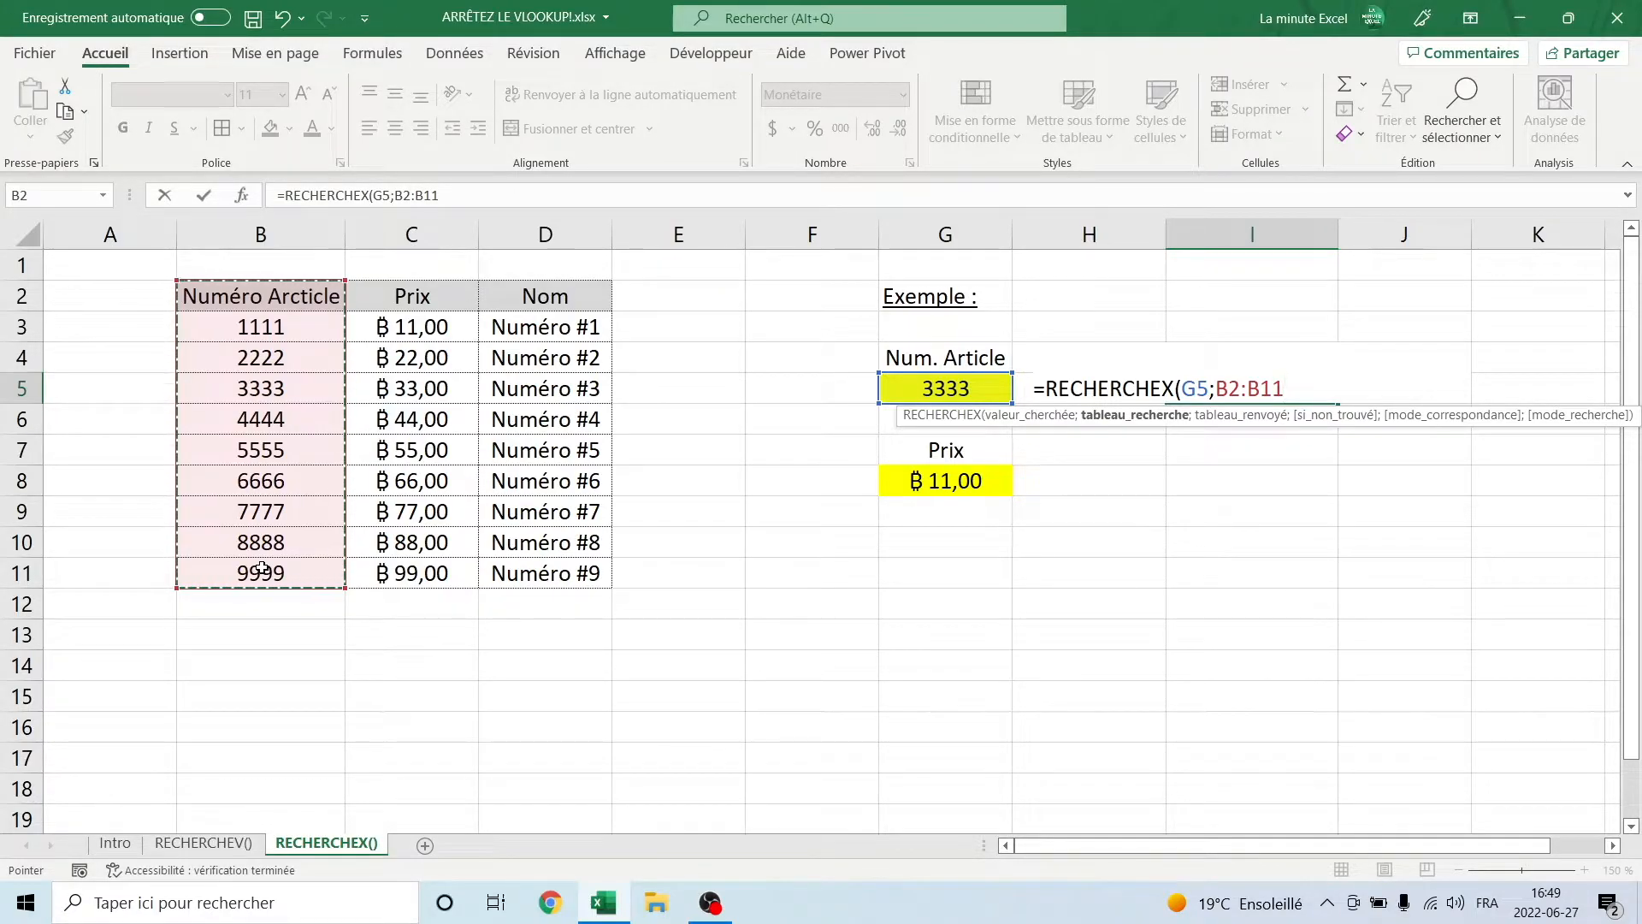
pyautogui.write(';')
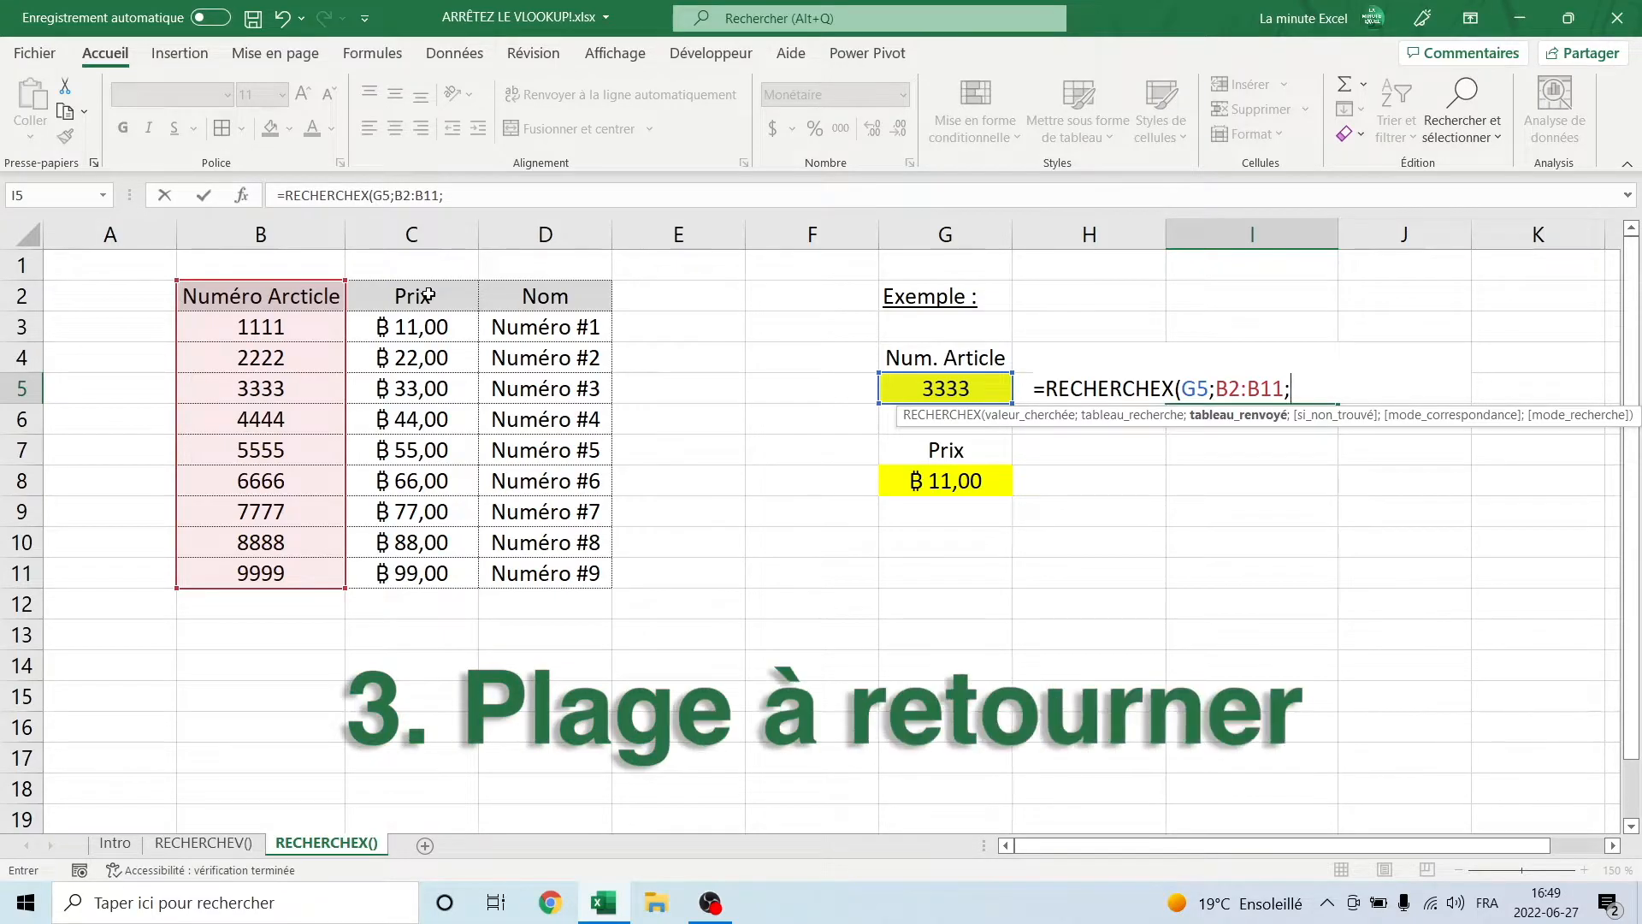
pyautogui.moveTo(428, 295); pyautogui.dragTo(385, 587)
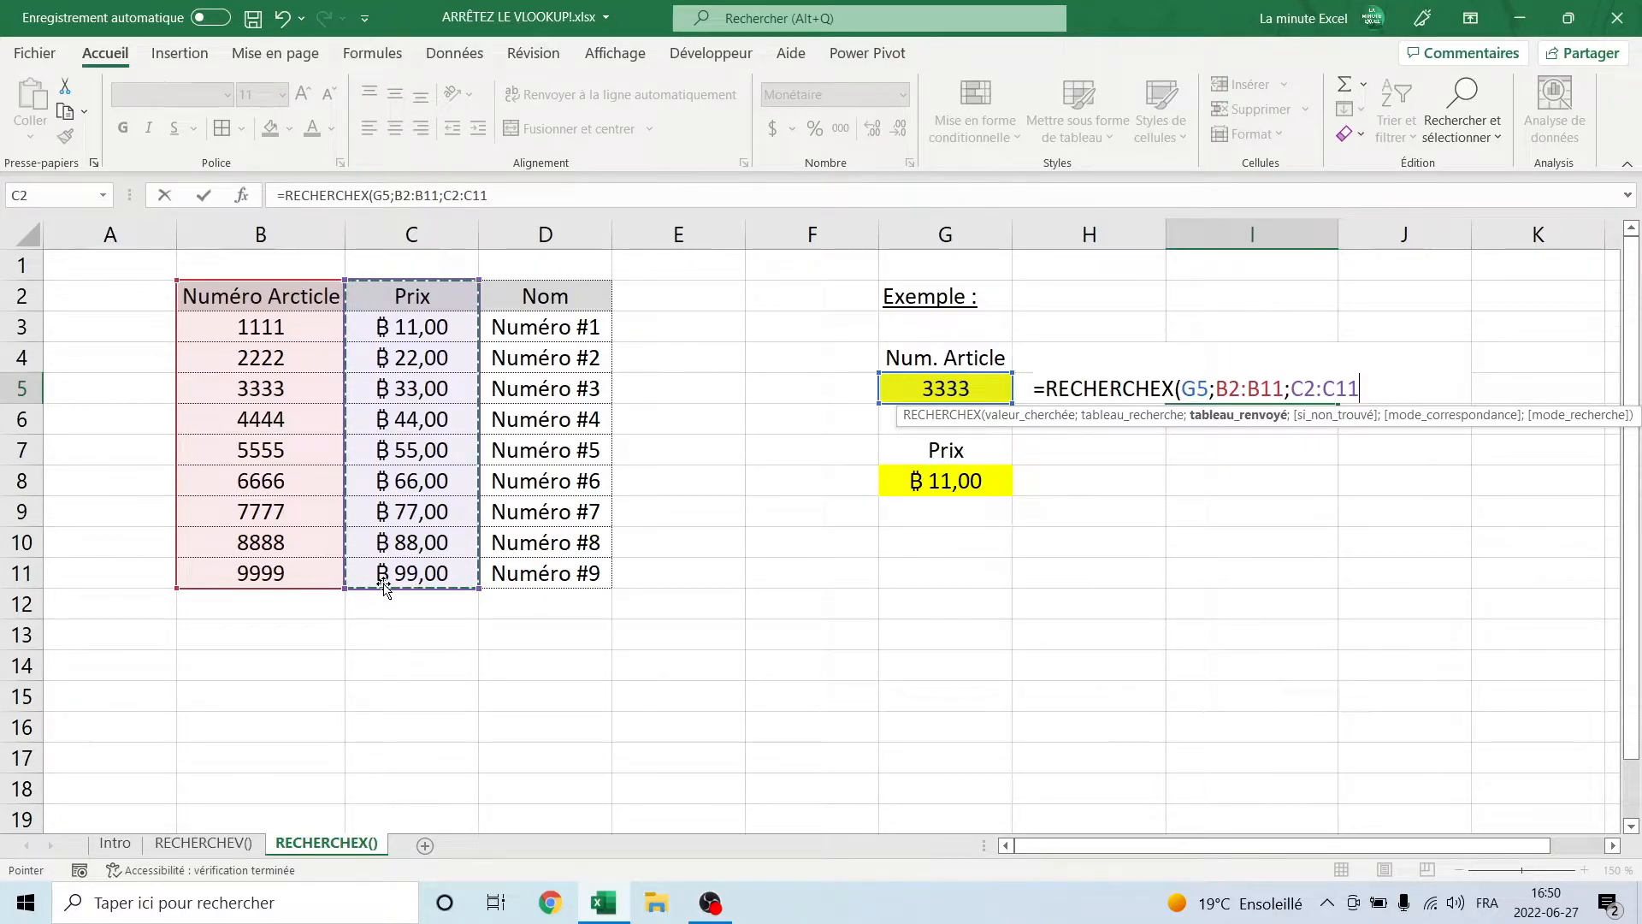
pyautogui.write(')')
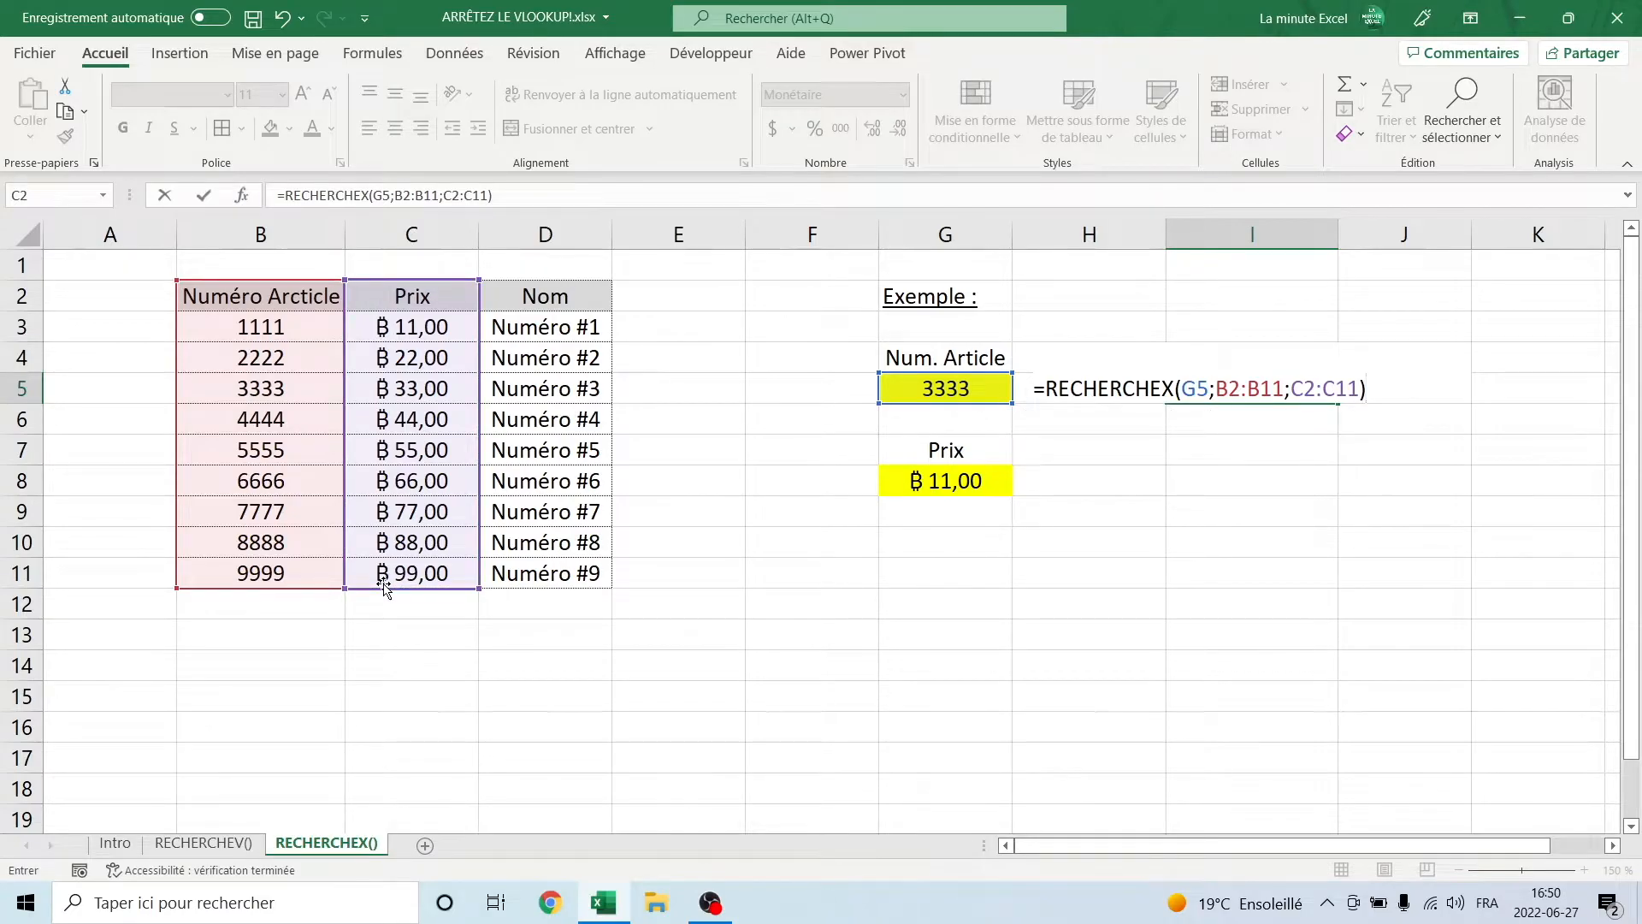
pyautogui.press('Return')
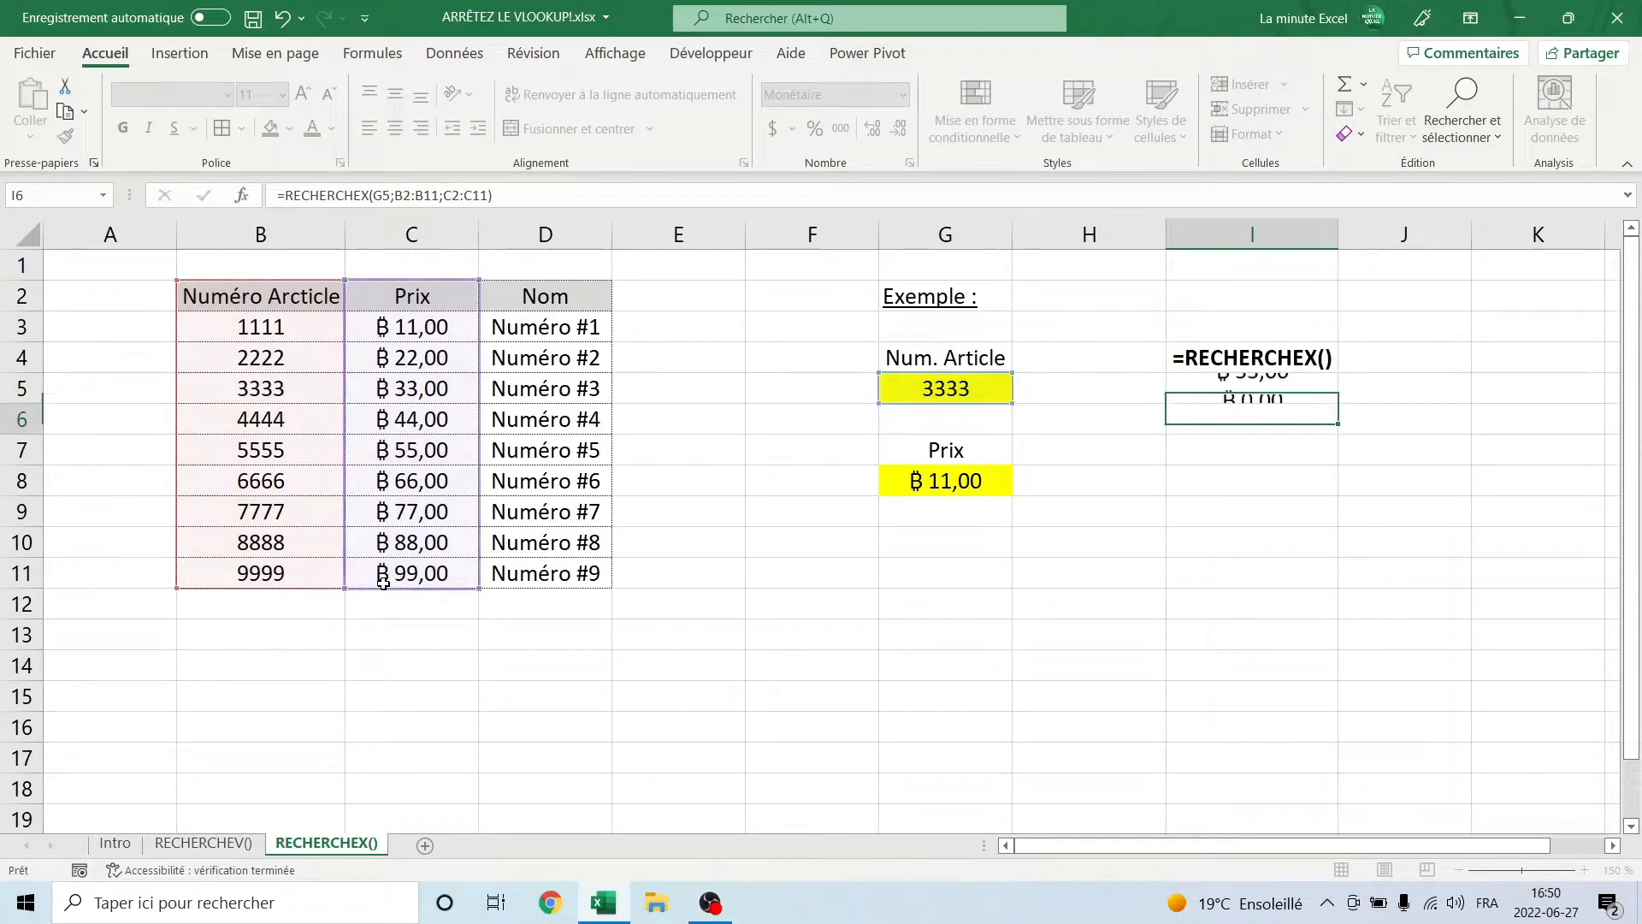
pyautogui.click(1265, 387)
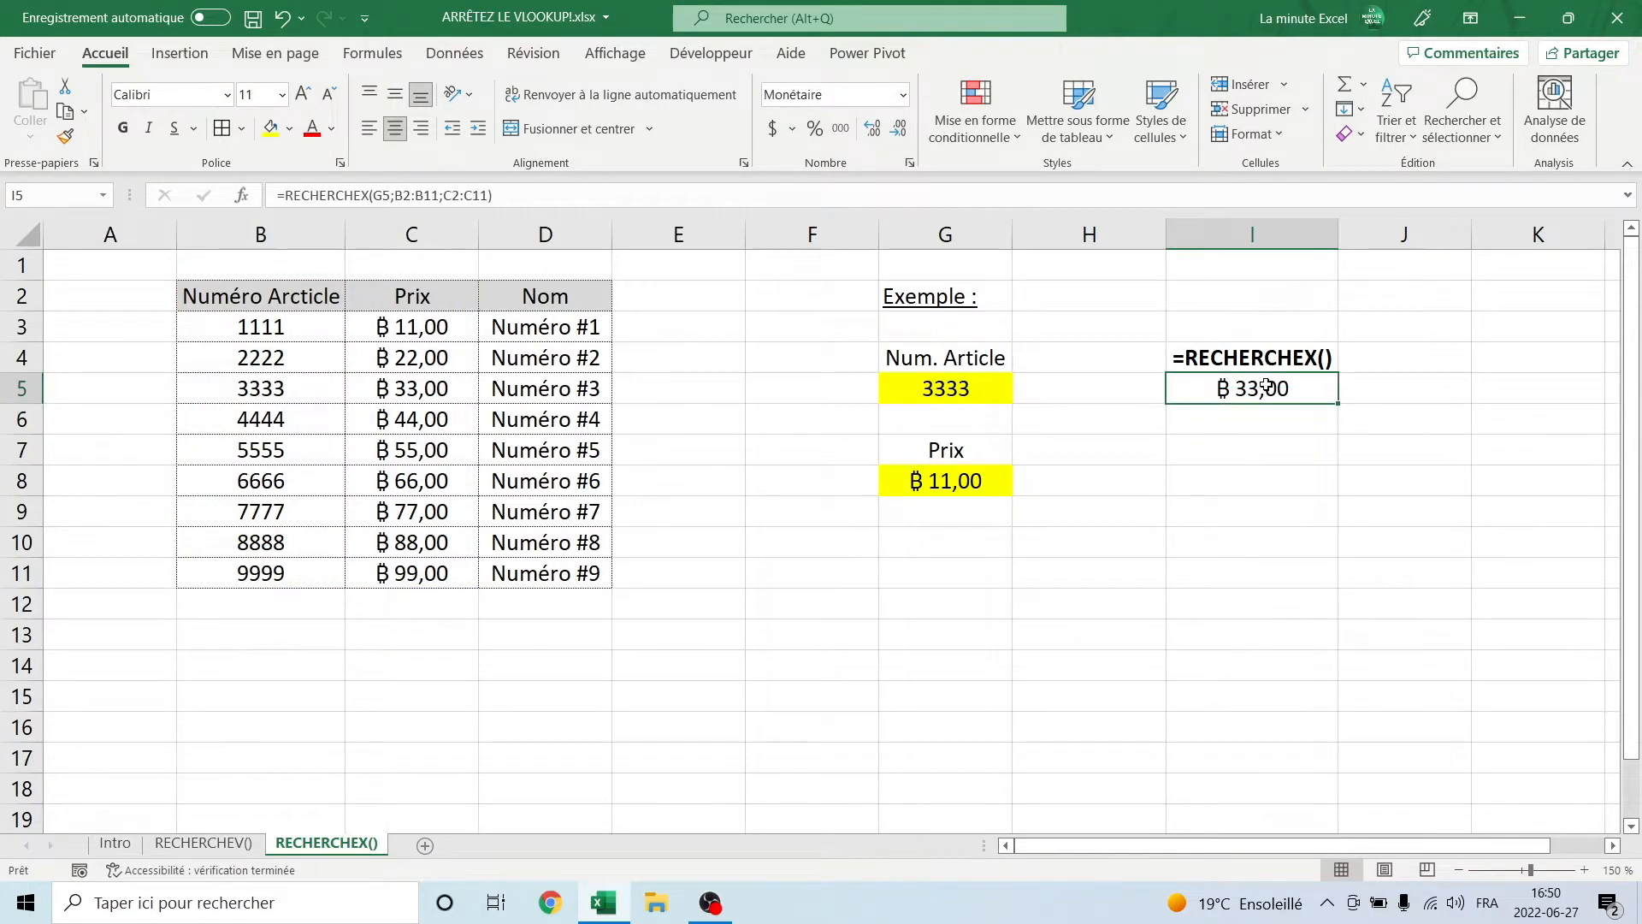
# Step: Set the article number in G5 to 1111 and inspect the RECHERCHEX formula in I5
pyautogui.click(955, 387)
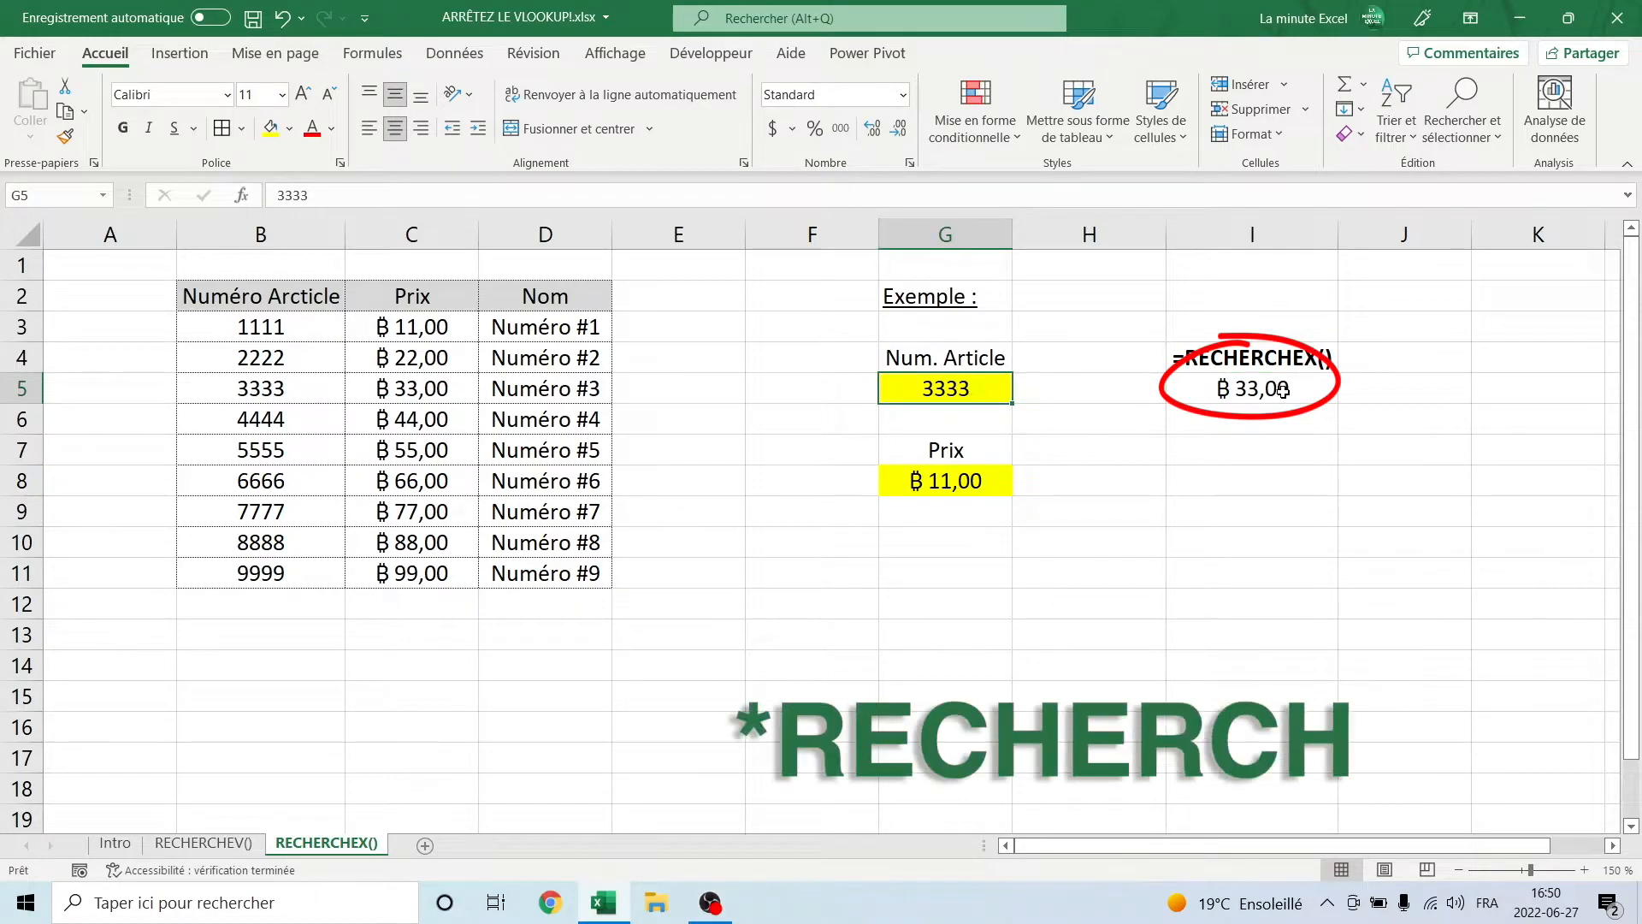
pyautogui.write('11')
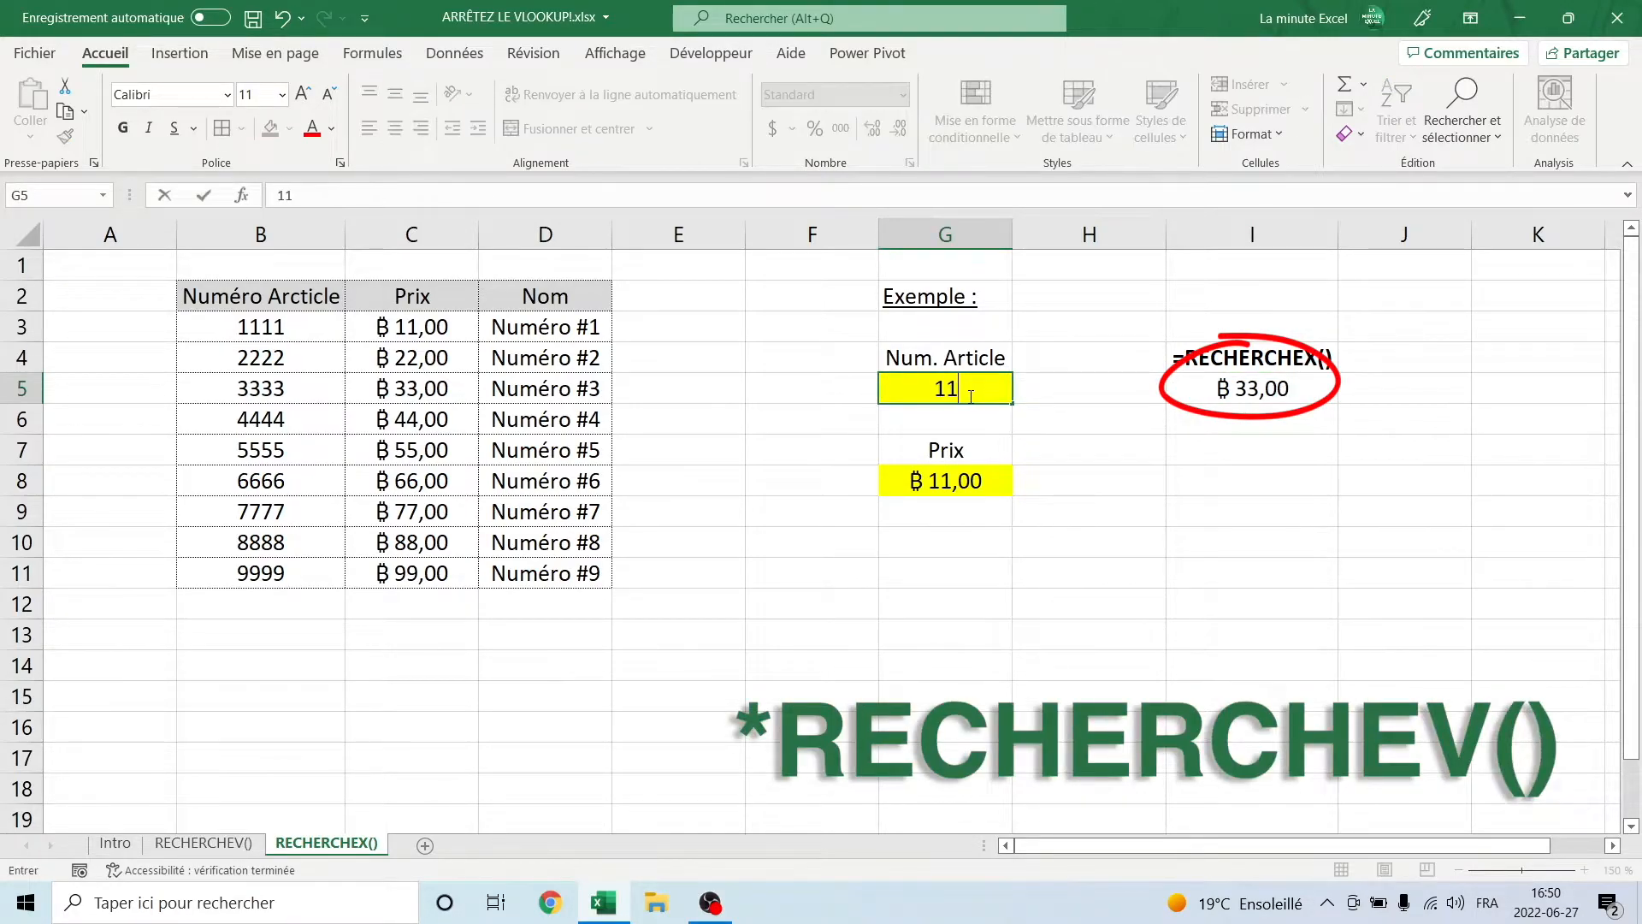
pyautogui.write('11')
pyautogui.press('Return')
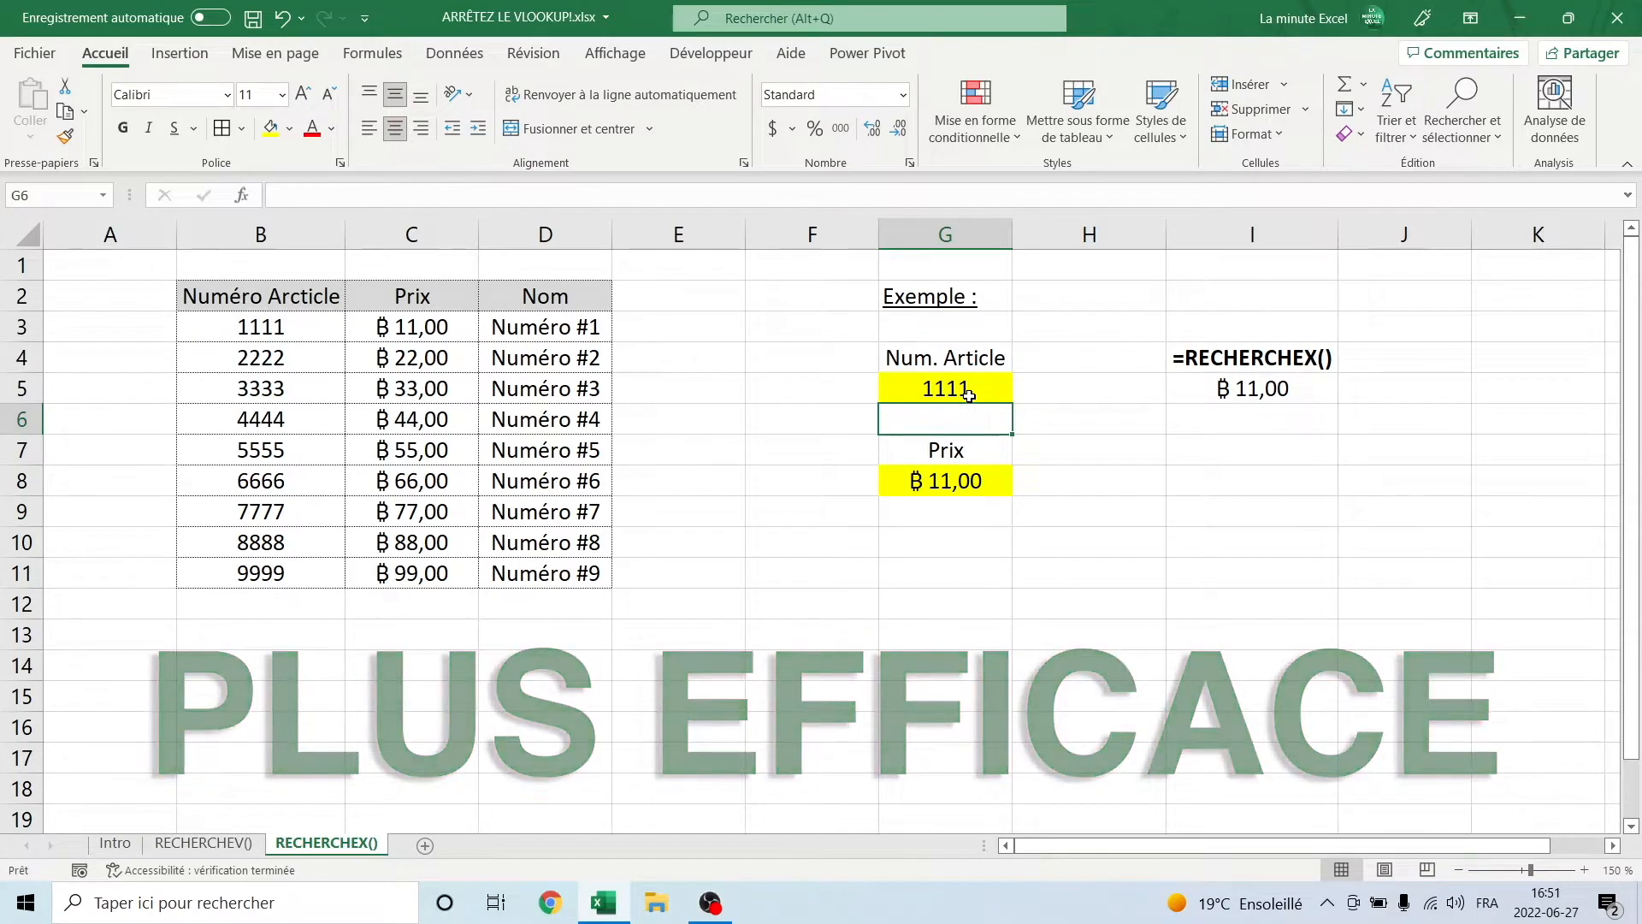
pyautogui.click(1225, 390)
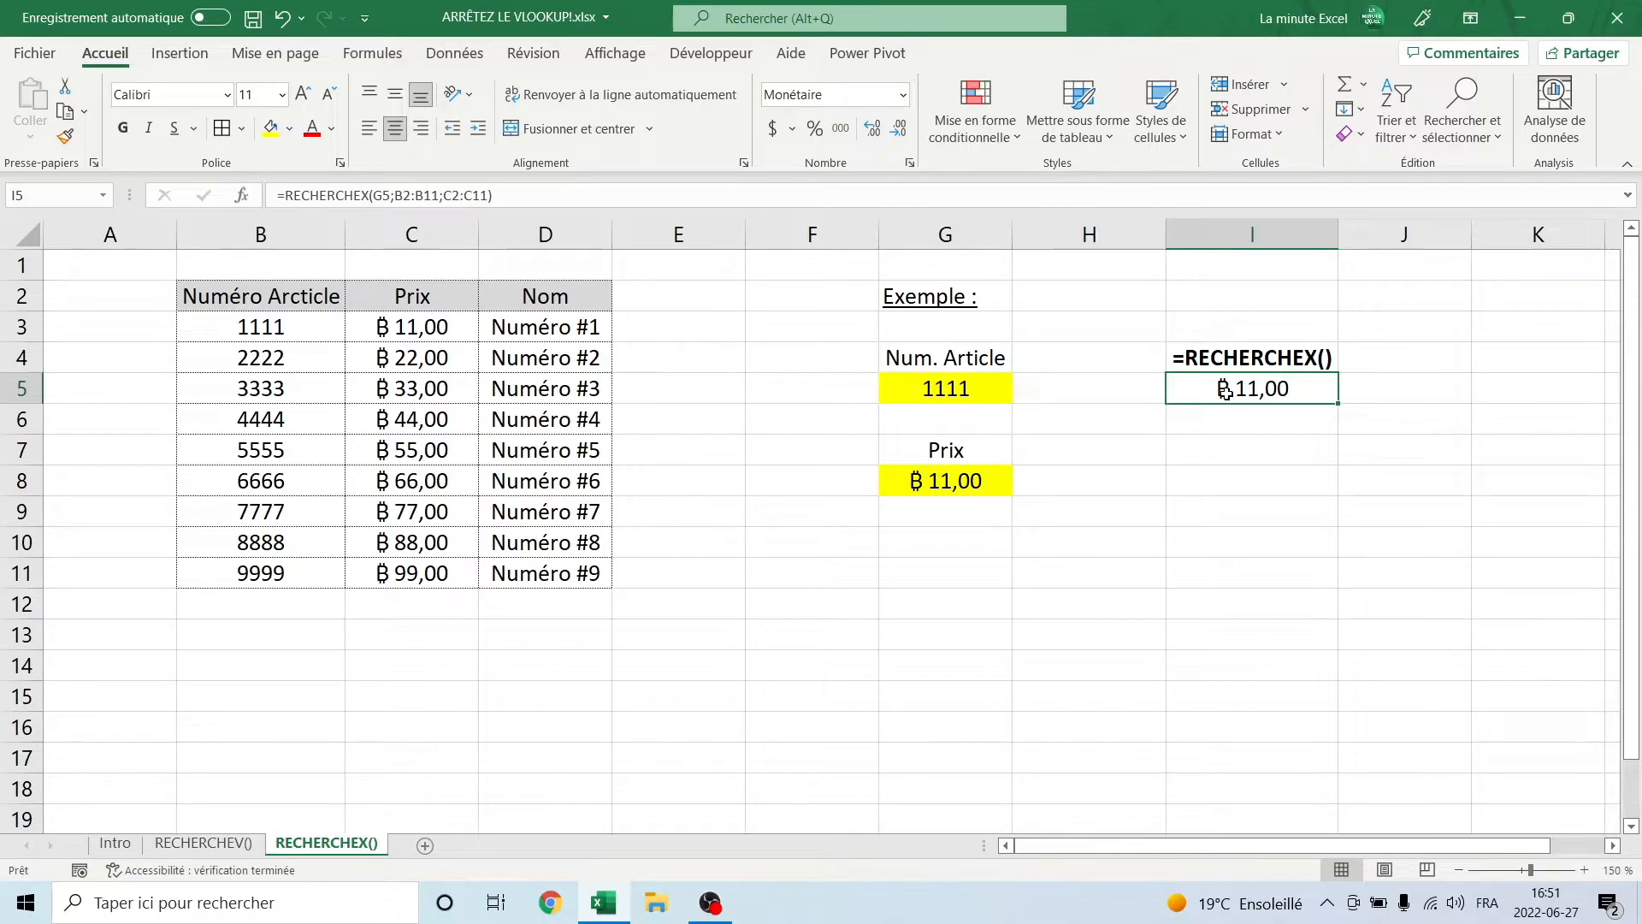
pyautogui.doubleClick(1224, 391)
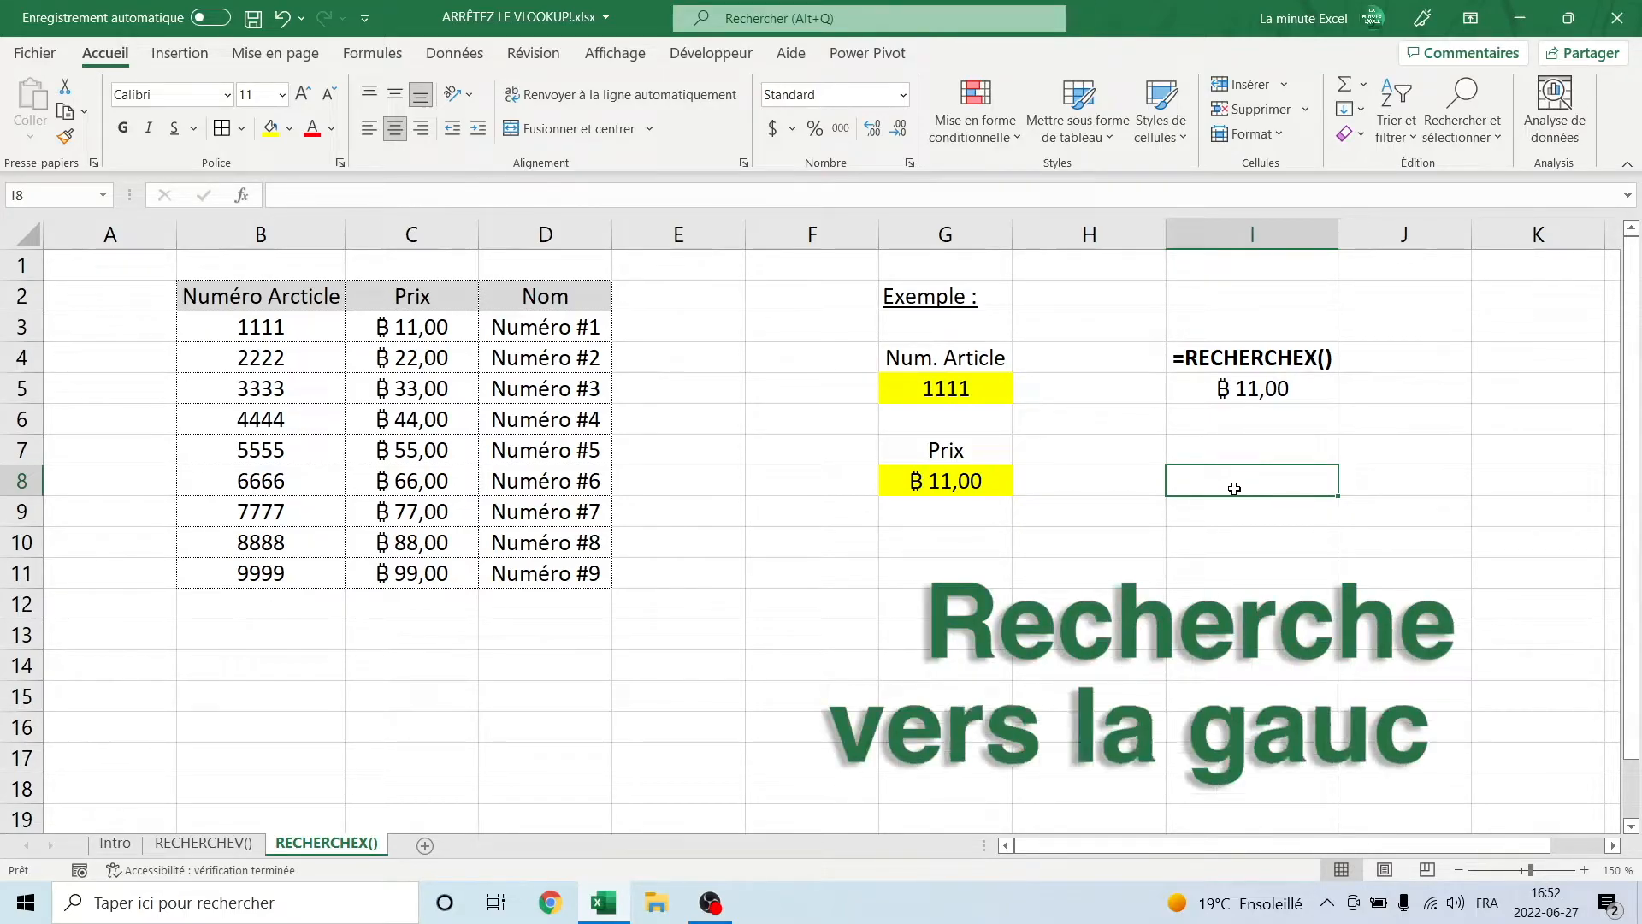
# Step: Enter =recherchex(G8;C2:C11;B2:B11) in I8 to look up the article number from the price in G8
pyautogui.click(962, 453)
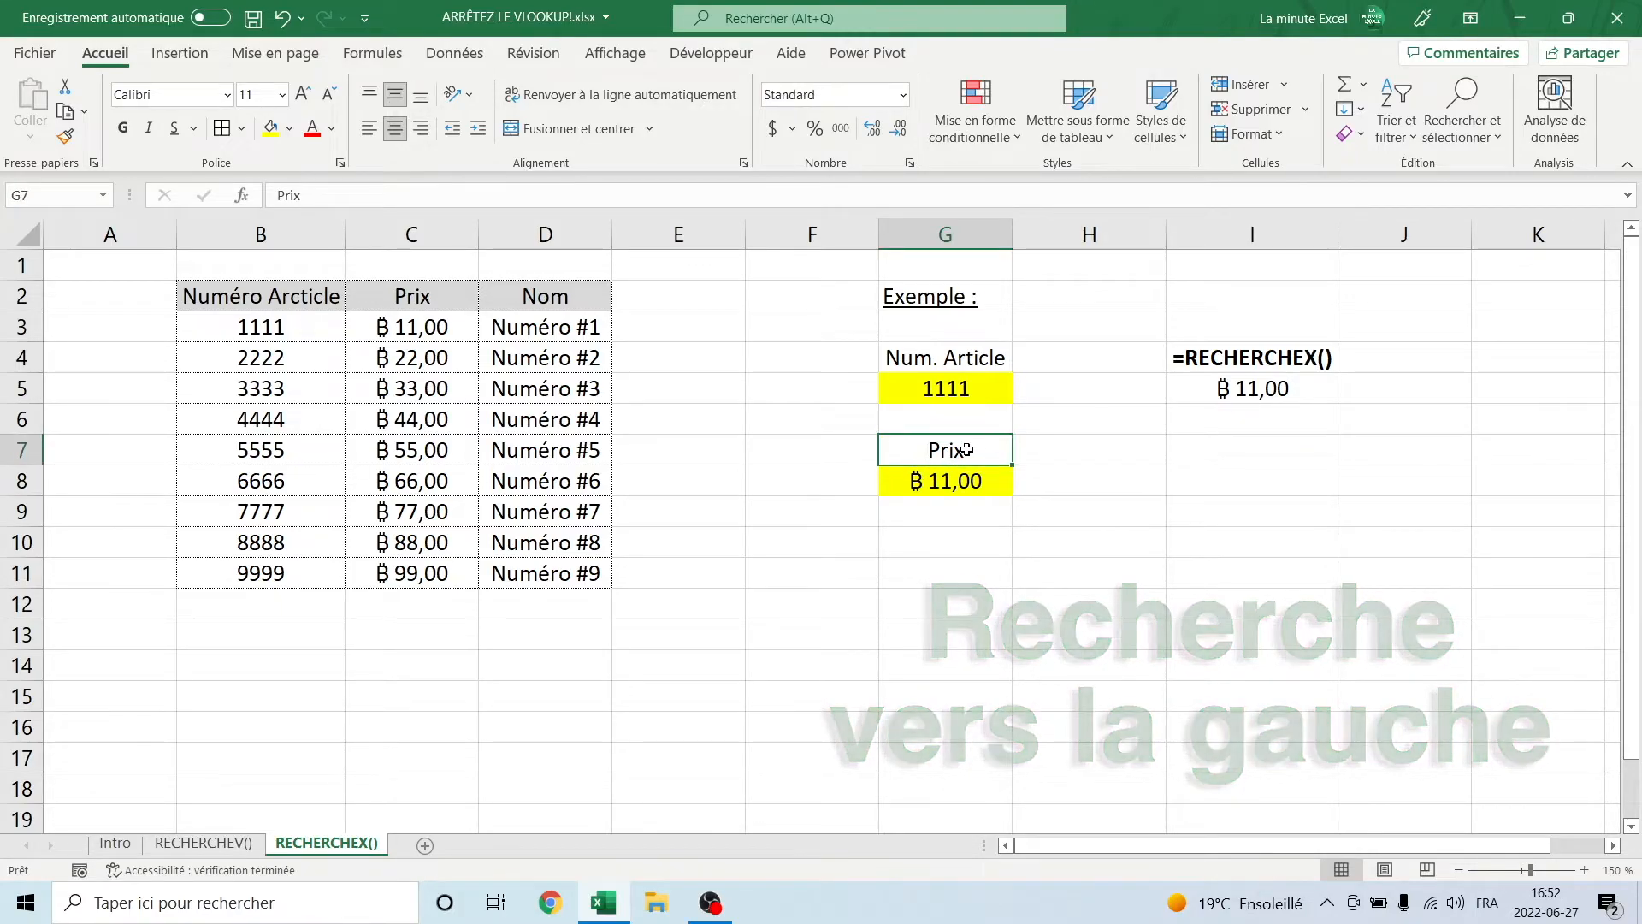
pyautogui.click(969, 473)
pyautogui.click(1260, 490)
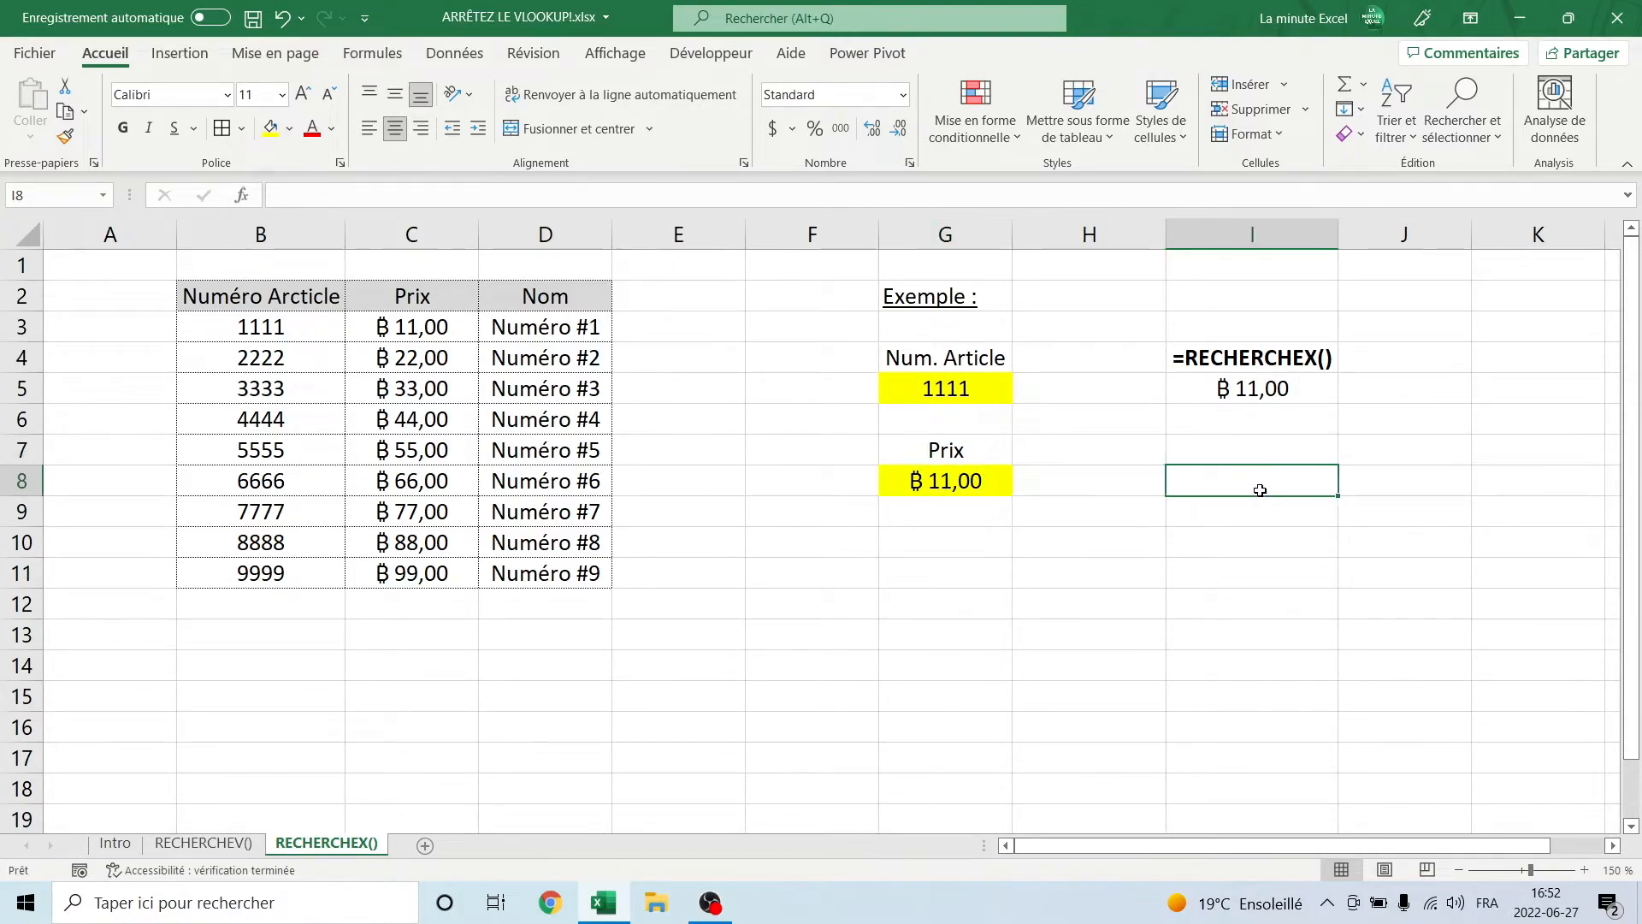
pyautogui.write('=rech')
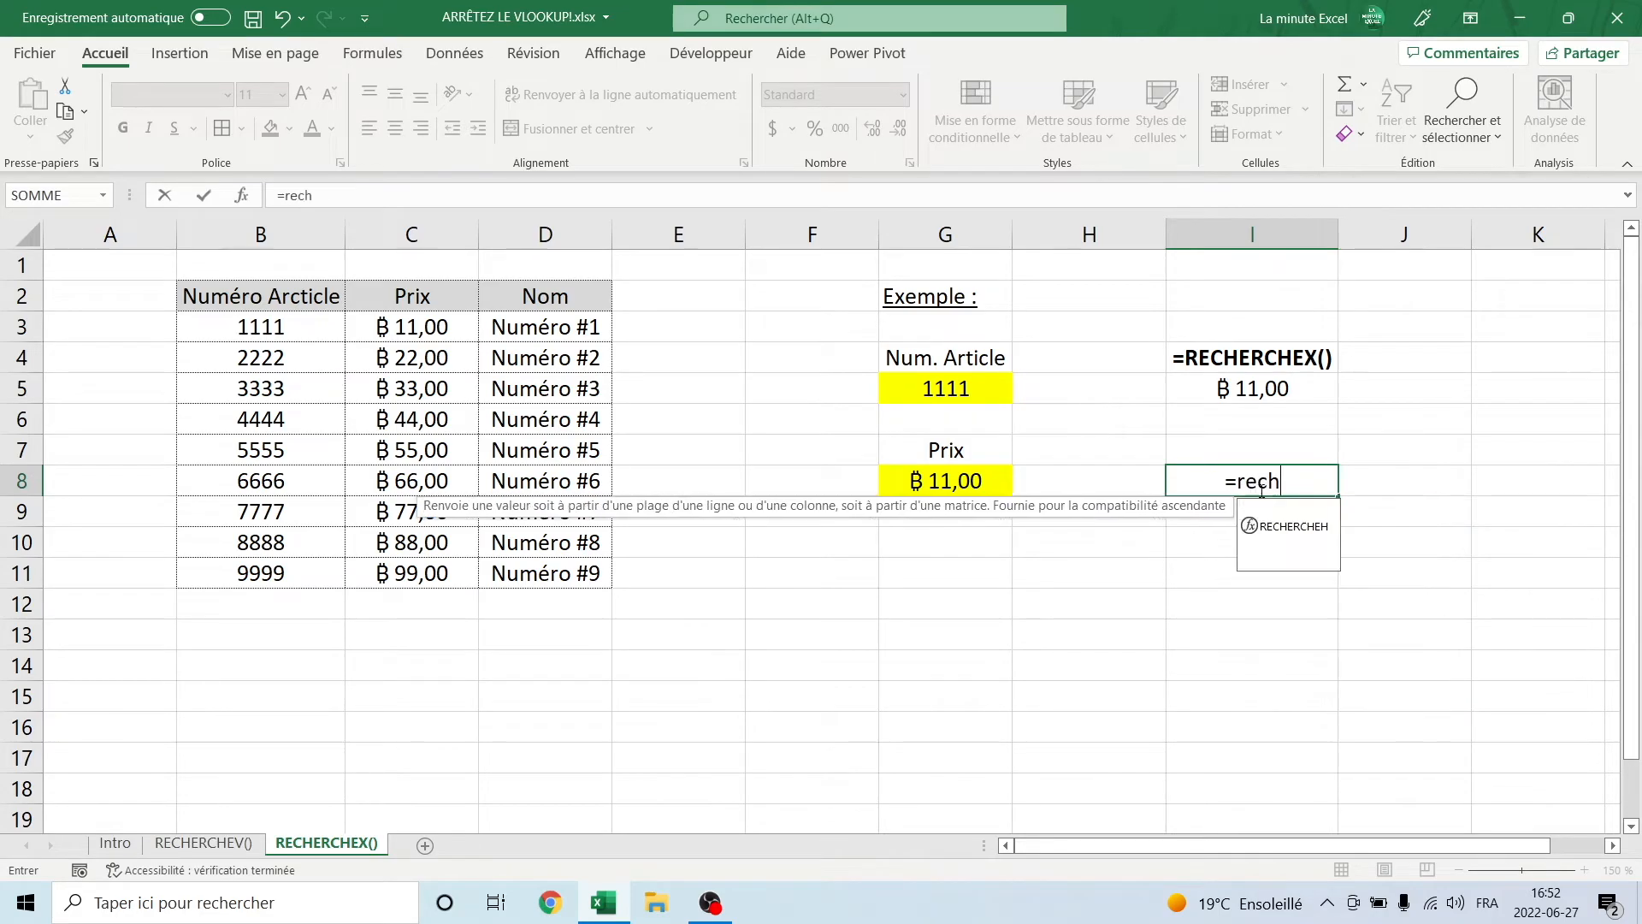
pyautogui.write('erchex(')
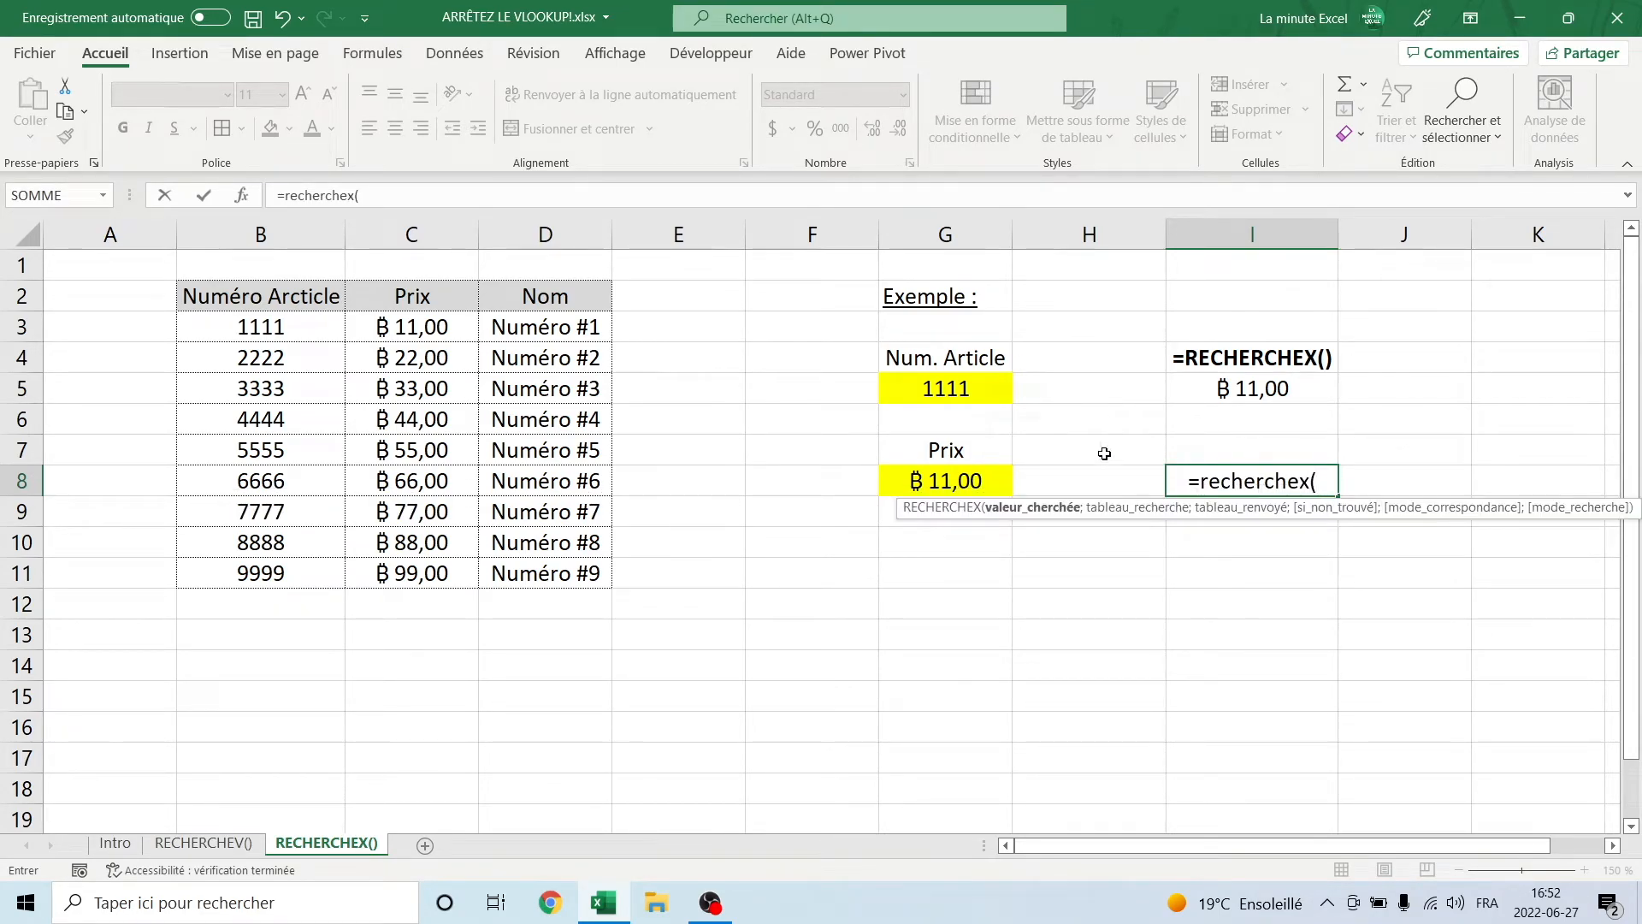
pyautogui.click(960, 476)
pyautogui.write(';')
pyautogui.moveTo(411, 288); pyautogui.dragTo(415, 573)
pyautogui.write(';')
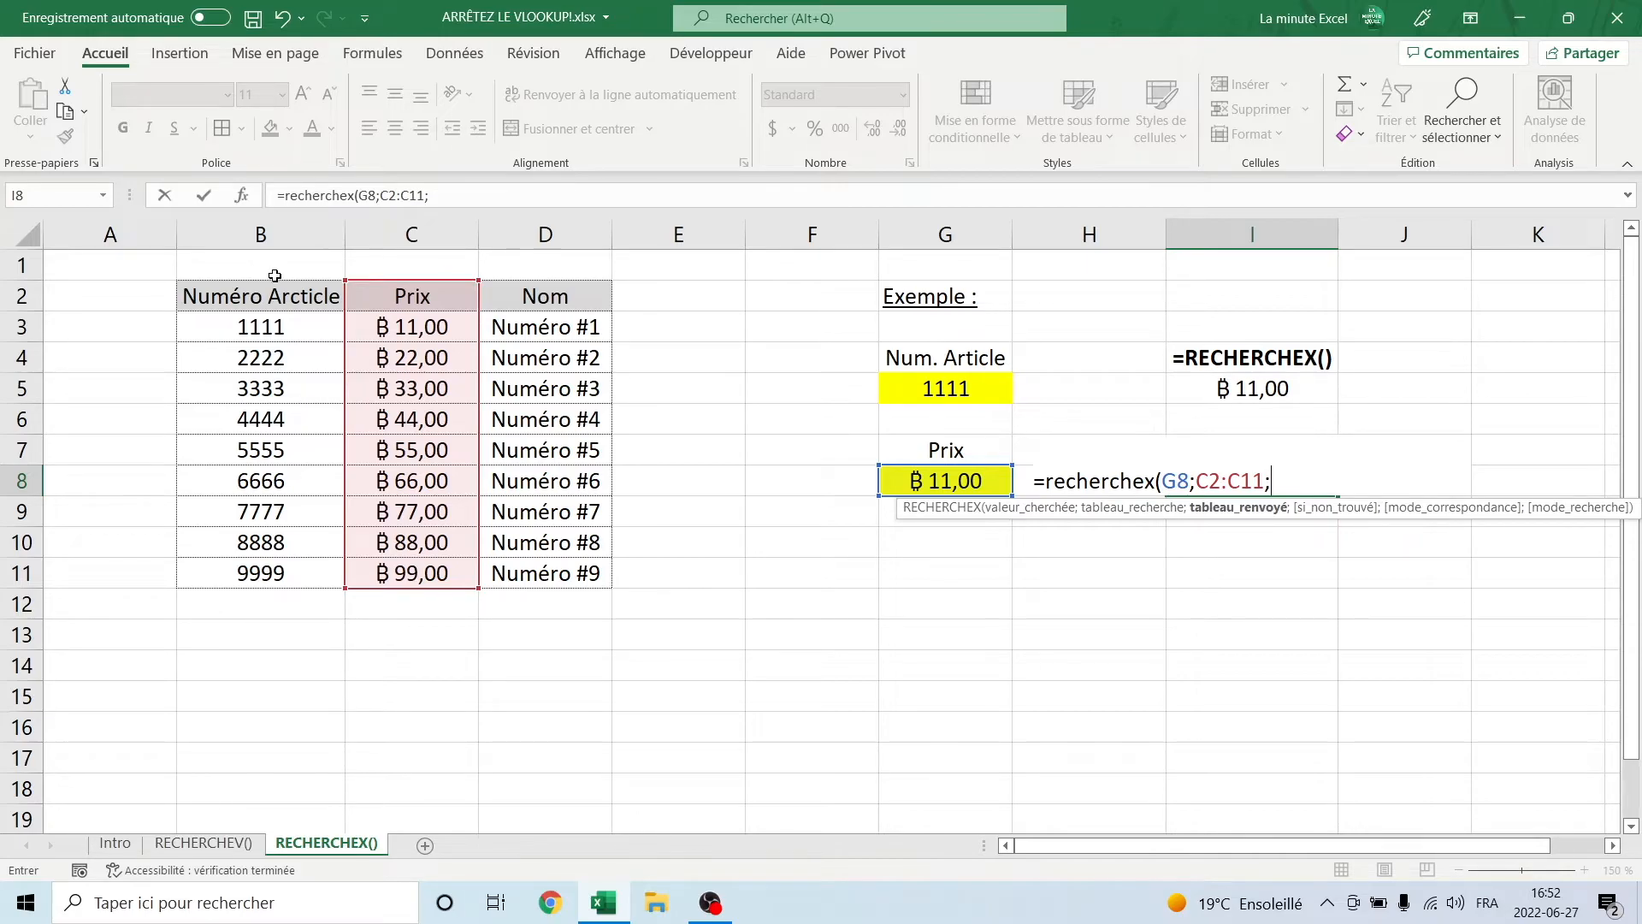
pyautogui.moveTo(278, 296); pyautogui.dragTo(251, 565)
pyautogui.write(')')
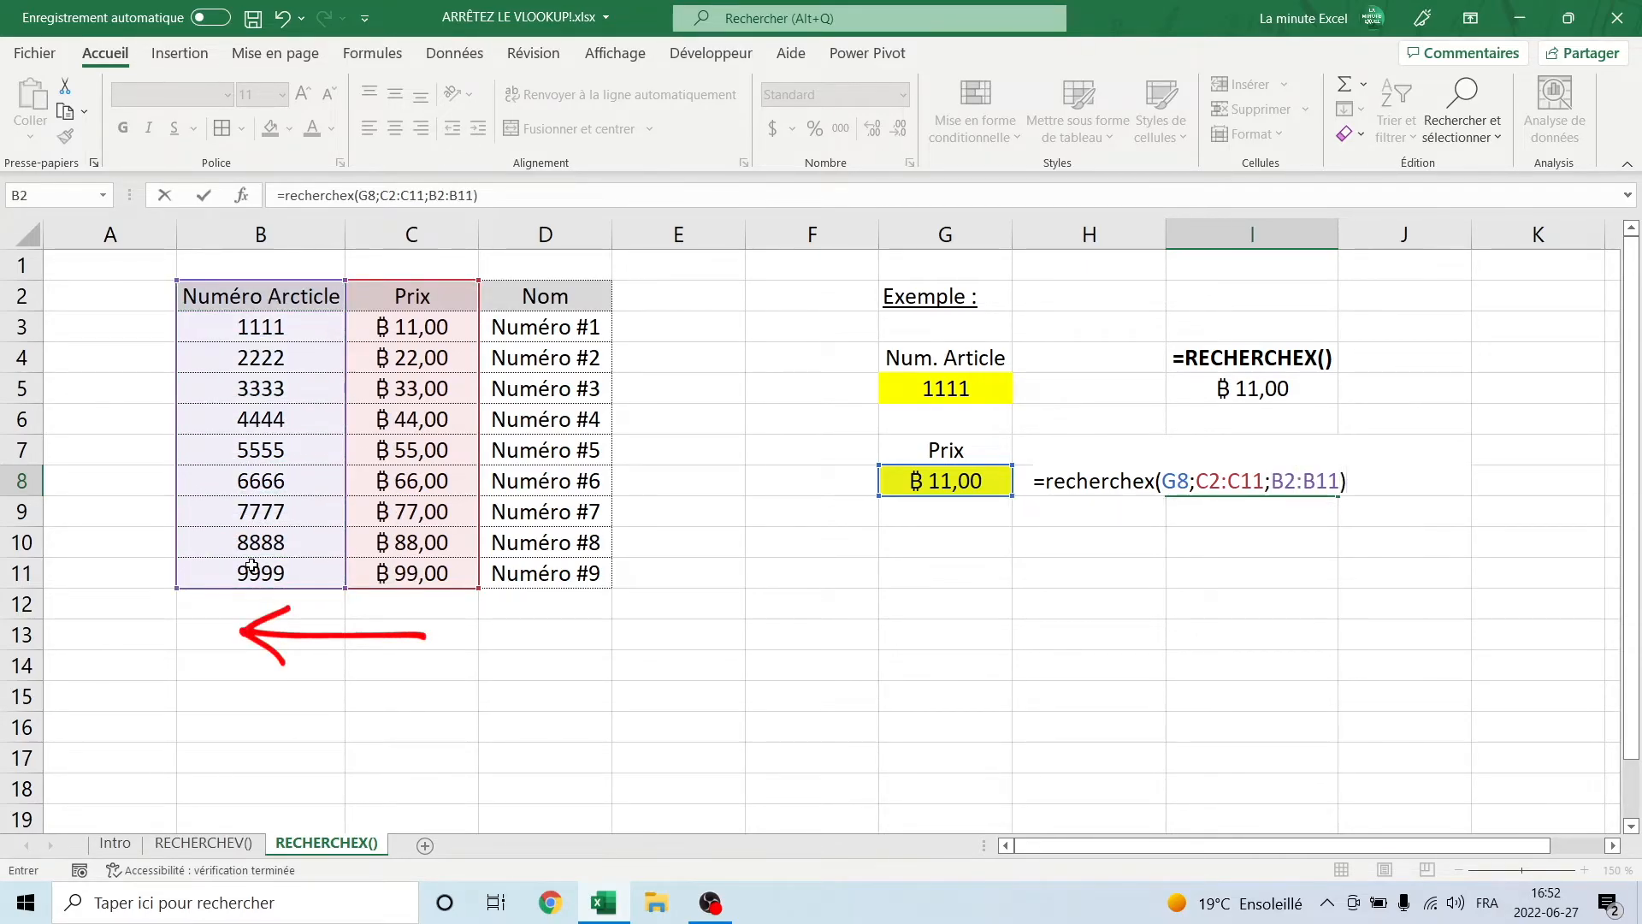
# Step: Set the example price in G8 to 22,00 and inspect the ranges used by the RECHERCHEX formula in I8
pyautogui.click(949, 479)
pyautogui.press('F2')
pyautogui.press('BackSpace')
pyautogui.press('BackSpace')
pyautogui.write('22')
pyautogui.press('Return')
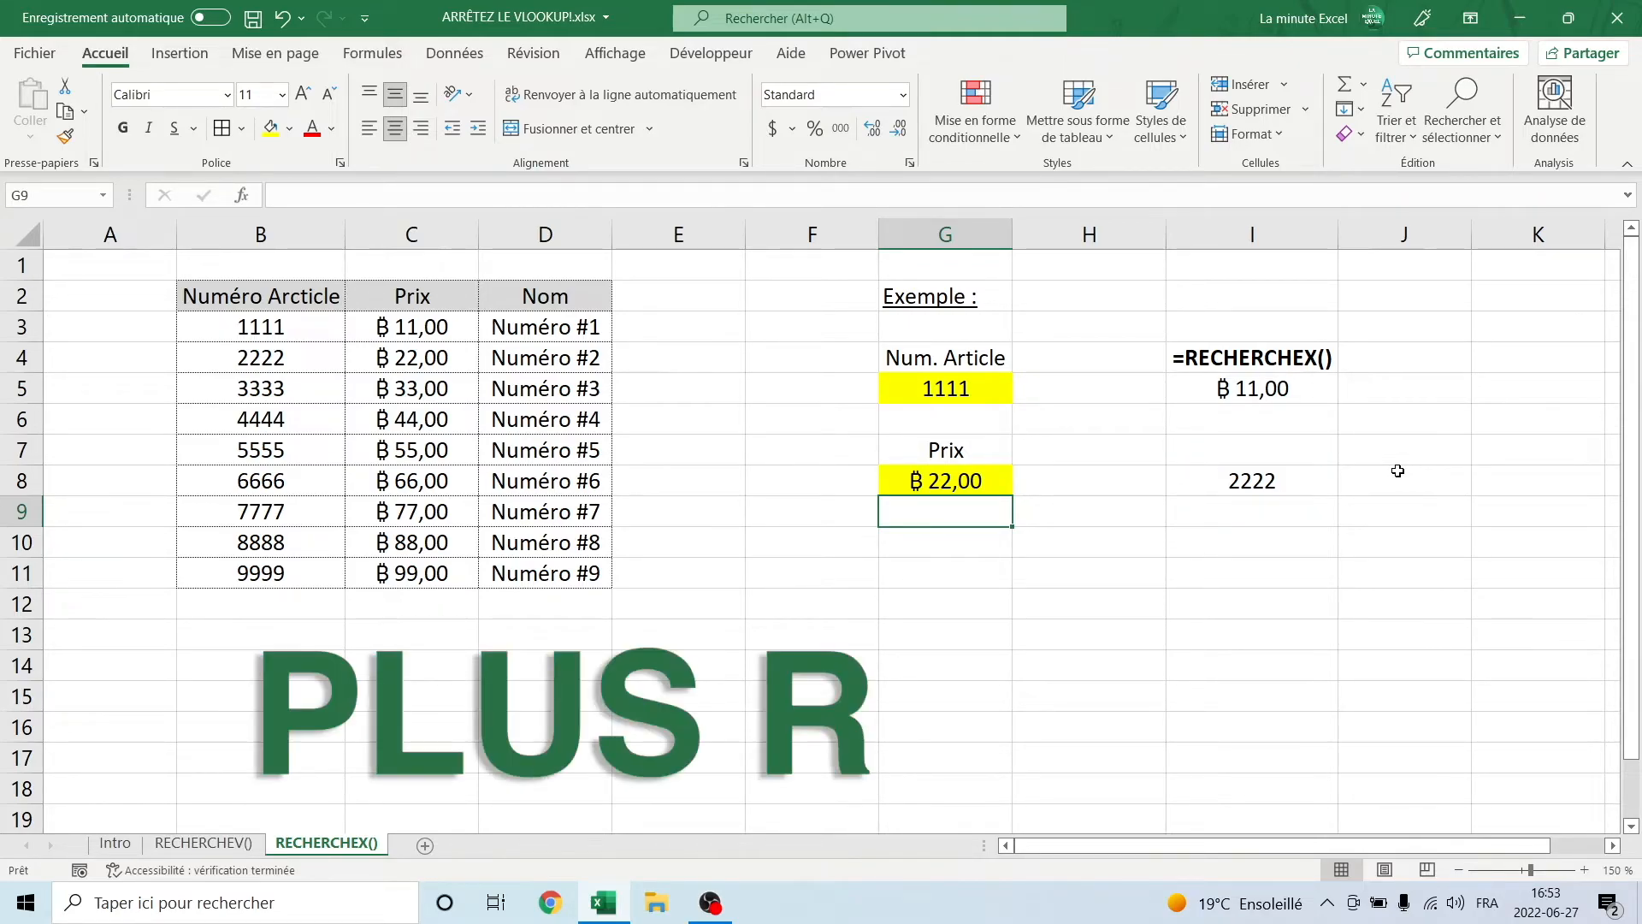
pyautogui.doubleClick(1214, 483)
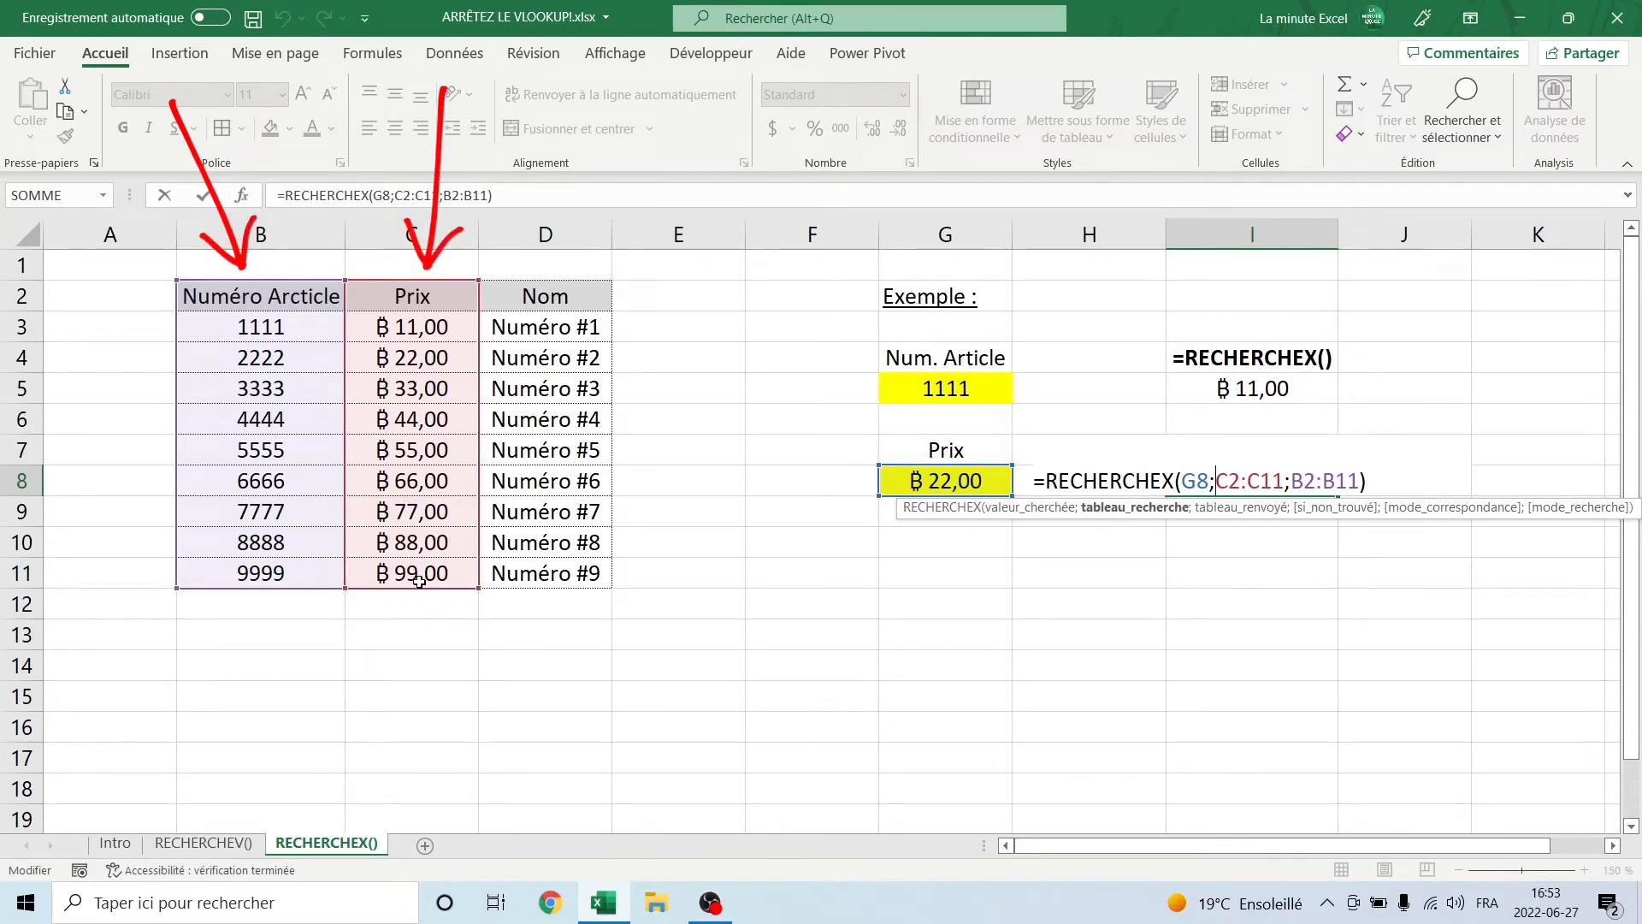
pyautogui.press('Return')
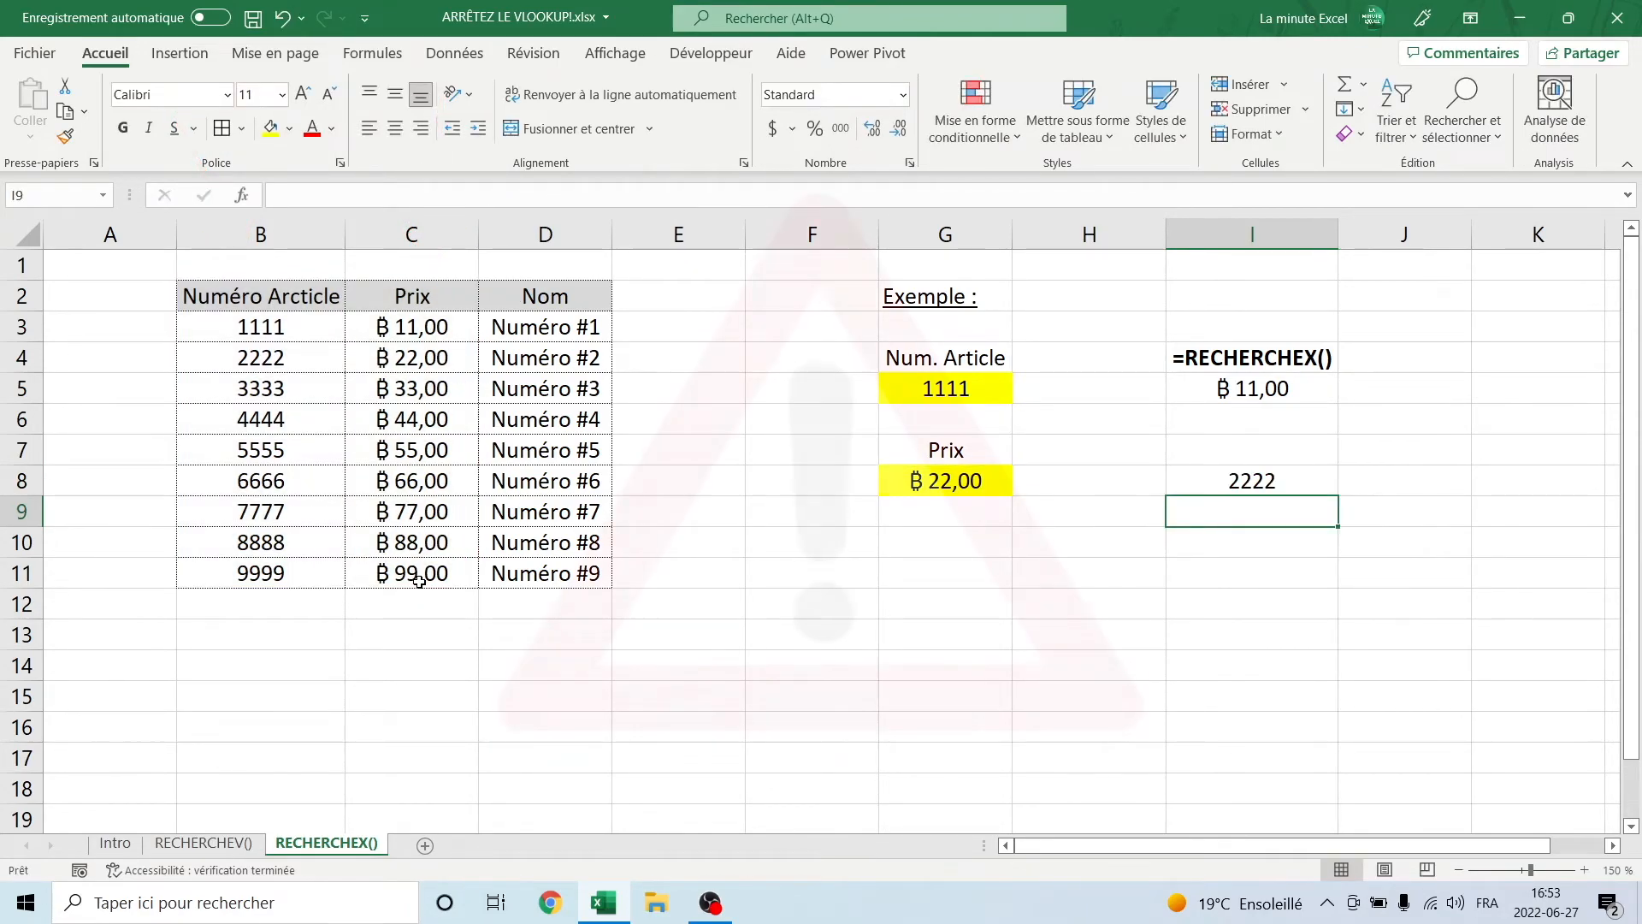